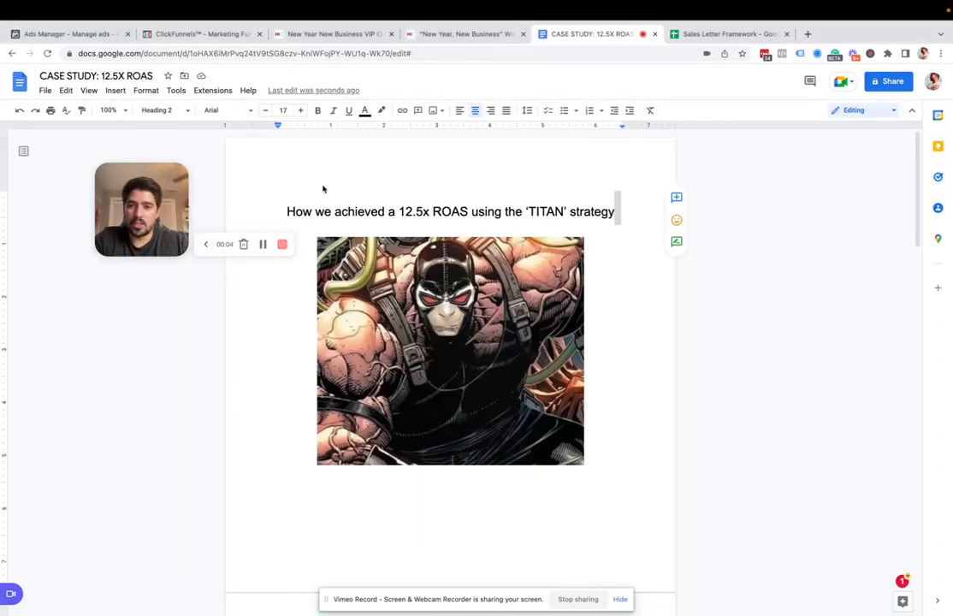
Highlight the start of the main heading phrase while discussing it
{"action": "left_click_drag", "start_coordinate": [141, 209], "coordinate": [89, 238]}
{"action": "left_click", "coordinate": [333, 211]}
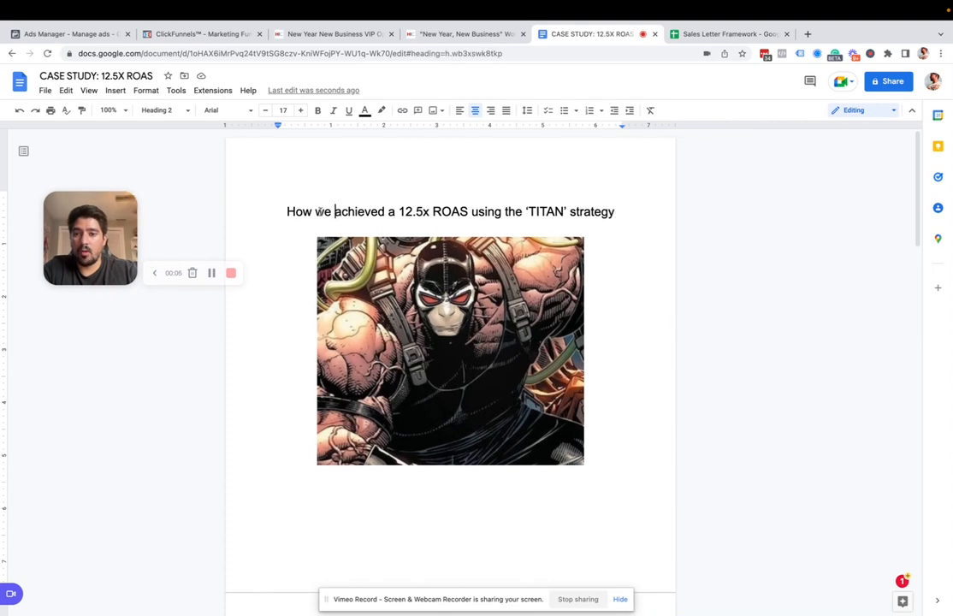
{"action": "left_click_drag", "start_coordinate": [286, 212], "coordinate": [468, 211]}
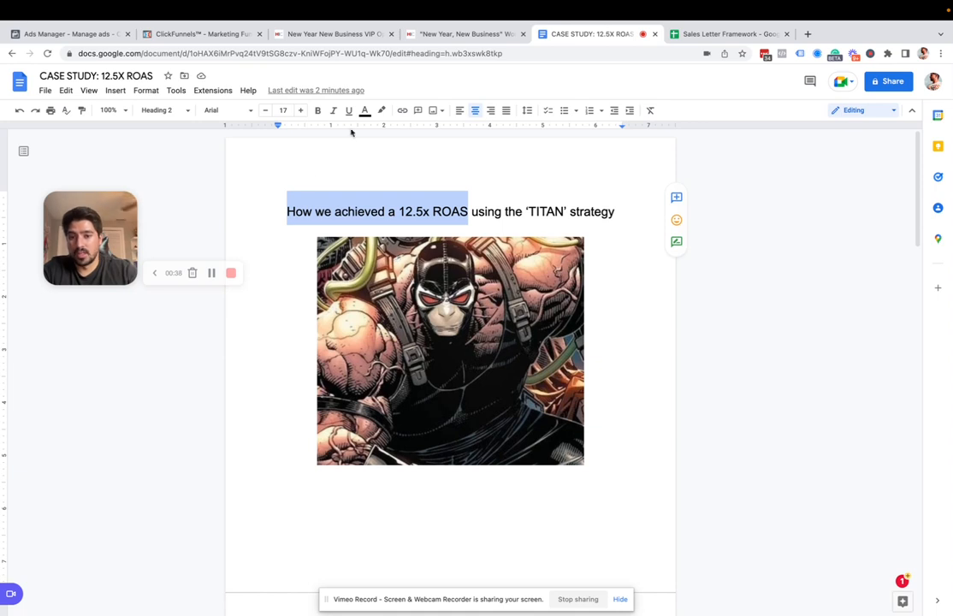
{"action": "left_click", "coordinate": [623, 214]}
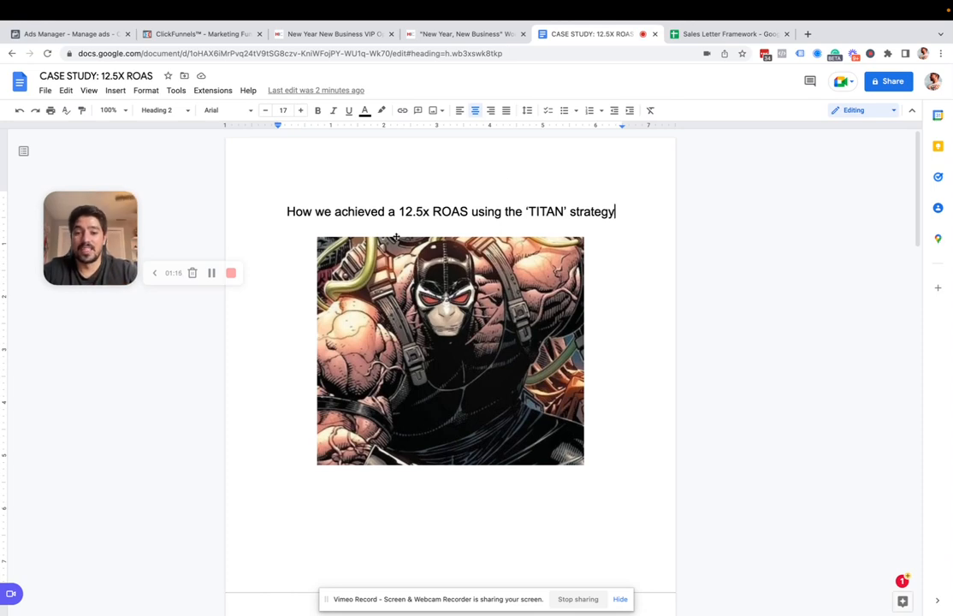
{"action": "scroll", "coordinate": [610, 321], "scroll_direction": "down", "scroll_amount": 5}
{"action": "scroll", "coordinate": [610, 321], "scroll_direction": "down", "scroll_amount": 5}
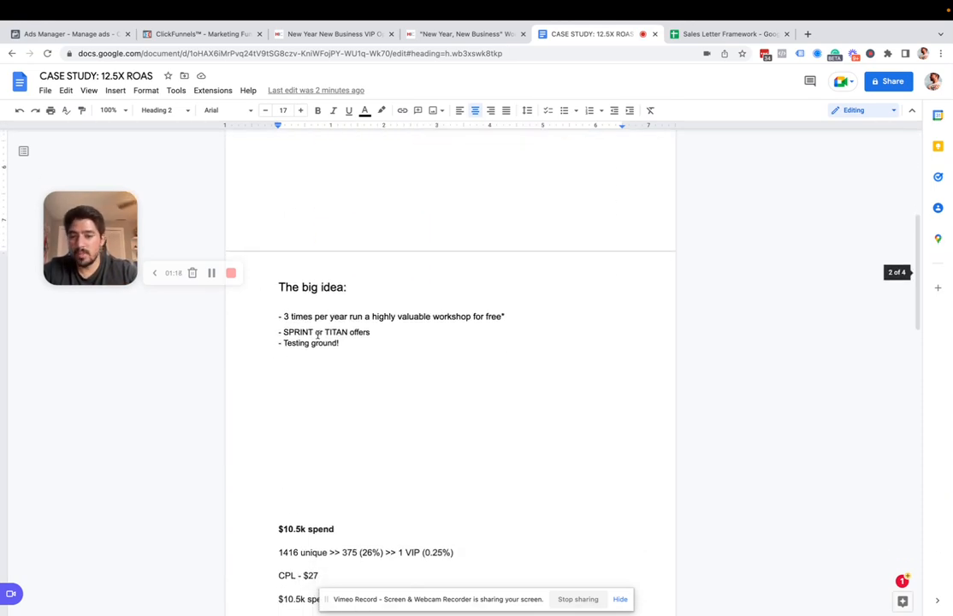
Enlarge the whole The big idea: section, heading and bullets, by two font-size steps
{"action": "left_click_drag", "start_coordinate": [279, 287], "coordinate": [480, 364]}
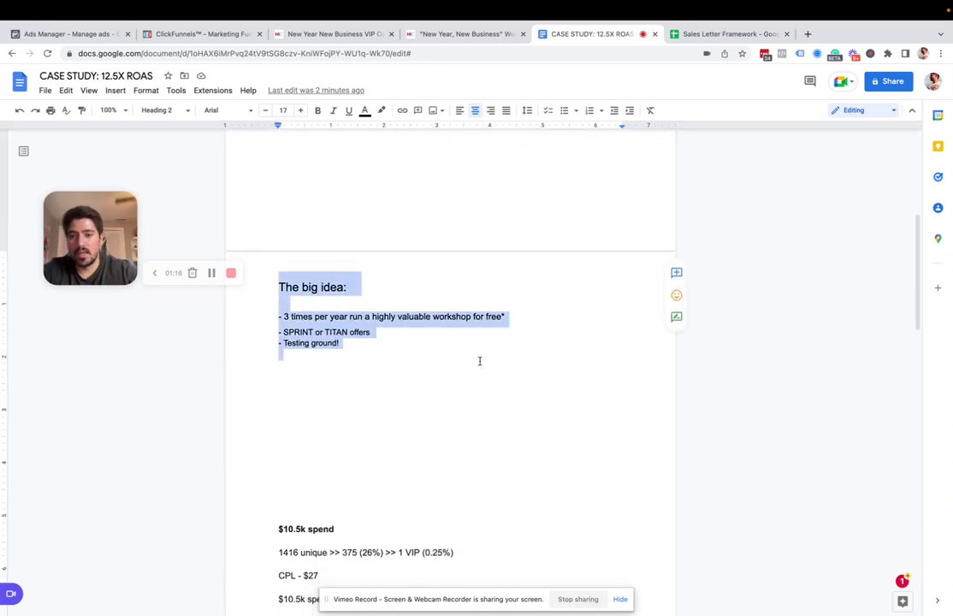
{"action": "left_click", "coordinate": [299, 109]}
{"action": "left_click", "coordinate": [299, 110]}
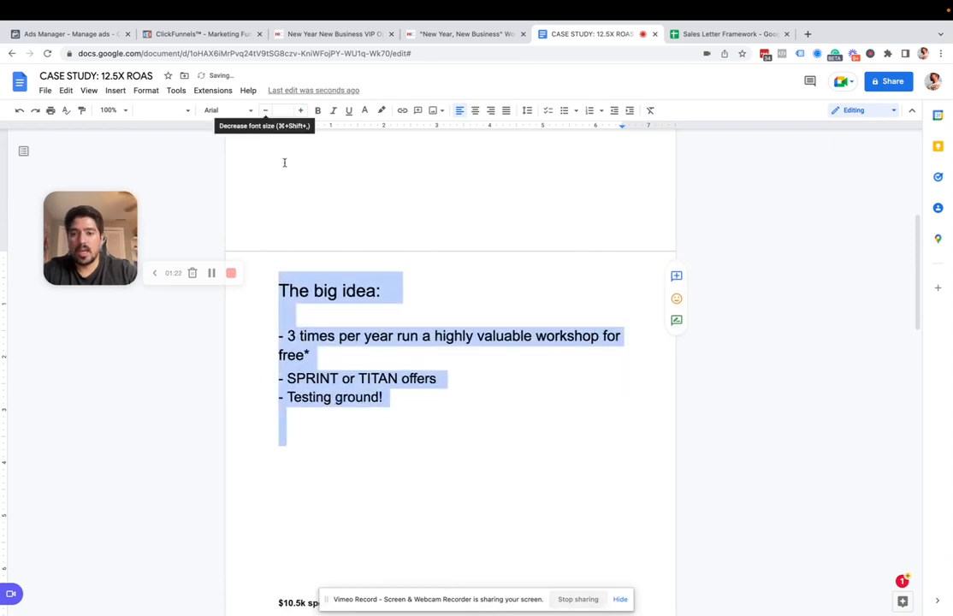
{"action": "left_click", "coordinate": [280, 245]}
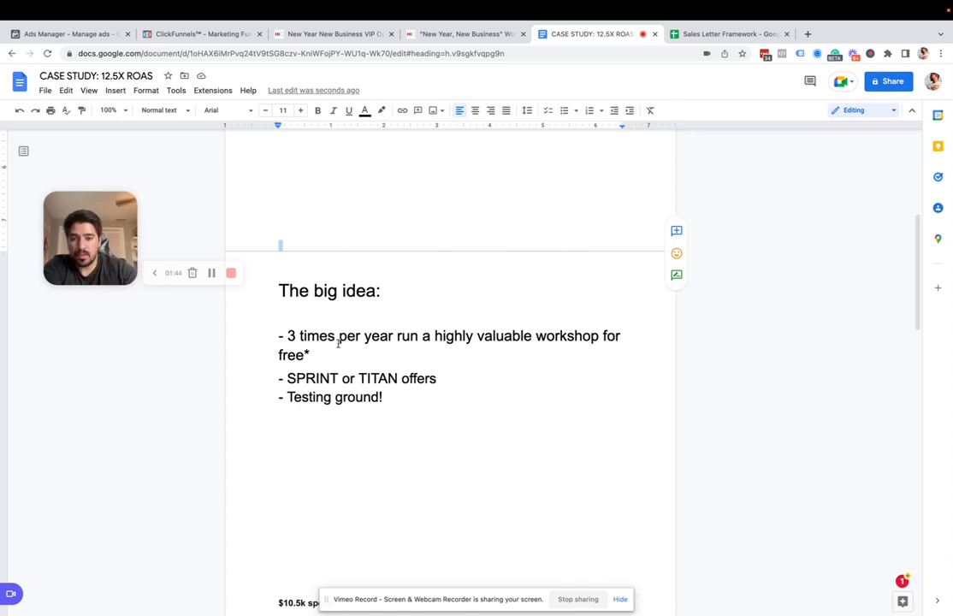
Highlight the SPRINT or TITAN offers and Testing ground! bullets while explaining
{"action": "left_click", "coordinate": [286, 378]}
{"action": "left_click_drag", "start_coordinate": [287, 378], "coordinate": [445, 379]}
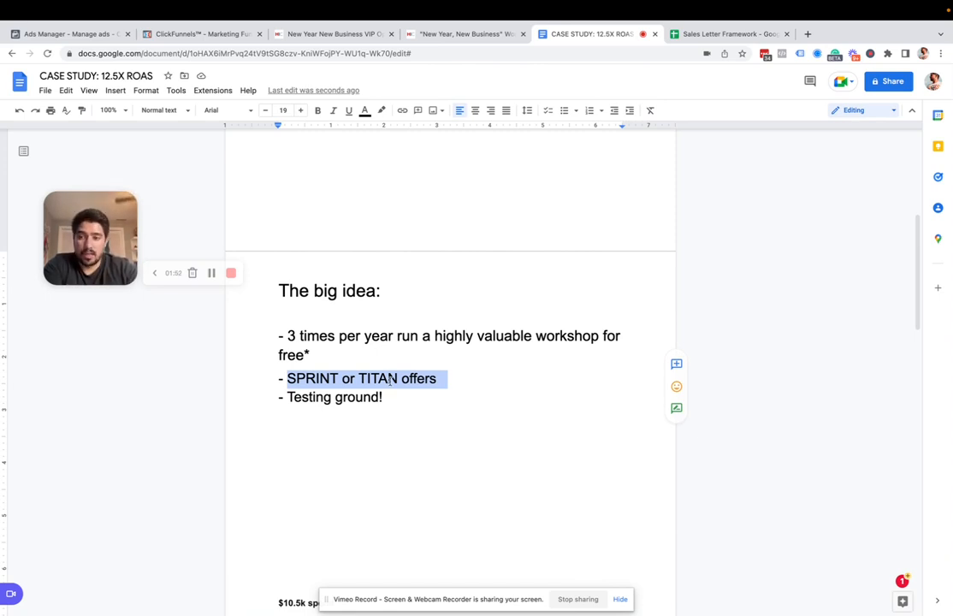
{"action": "left_click_drag", "start_coordinate": [385, 398], "coordinate": [270, 402]}
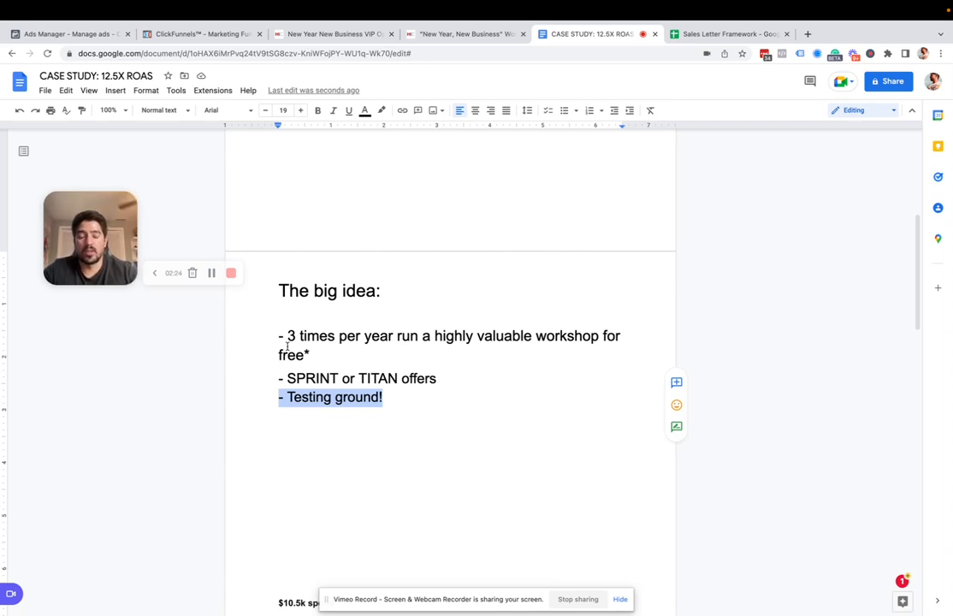
{"action": "scroll", "coordinate": [481, 298], "scroll_direction": "down", "scroll_amount": 5}
{"action": "scroll", "coordinate": [481, 298], "scroll_direction": "down", "scroll_amount": 5}
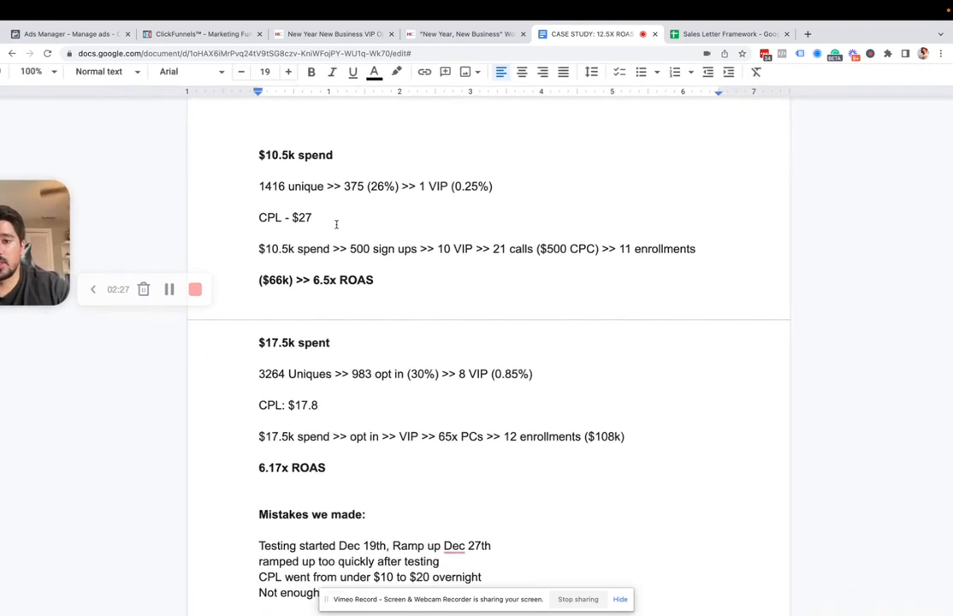
Magnify the page view to 125% zoom
{"action": "left_click", "coordinate": [108, 109]}
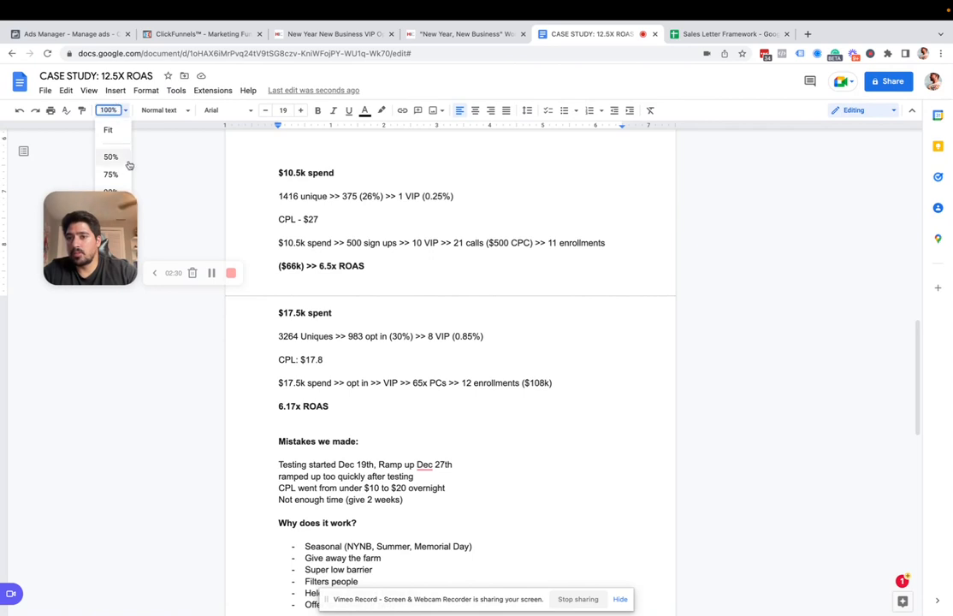
{"action": "left_click_drag", "start_coordinate": [90, 238], "coordinate": [785, 210]}
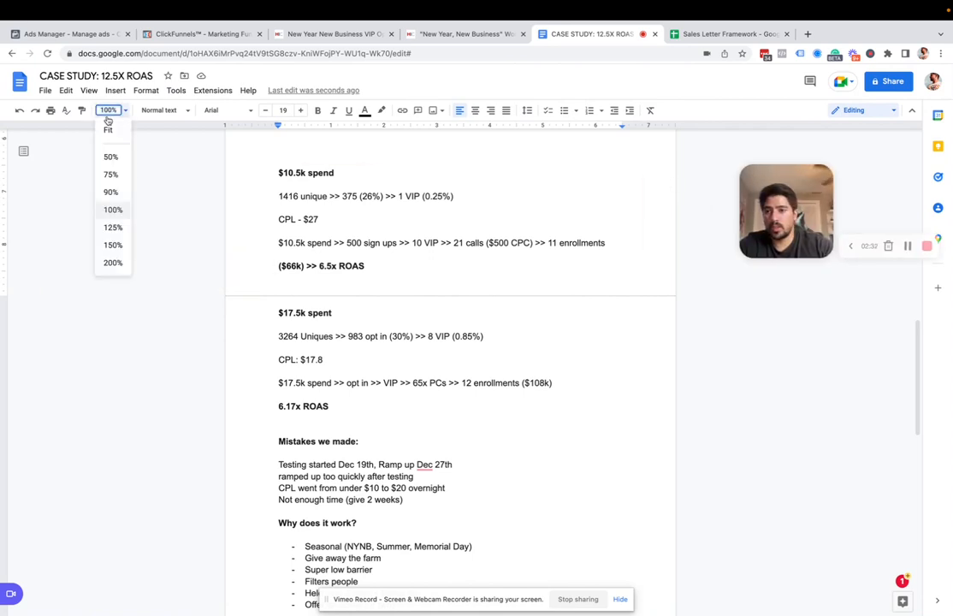
{"action": "left_click", "coordinate": [113, 227]}
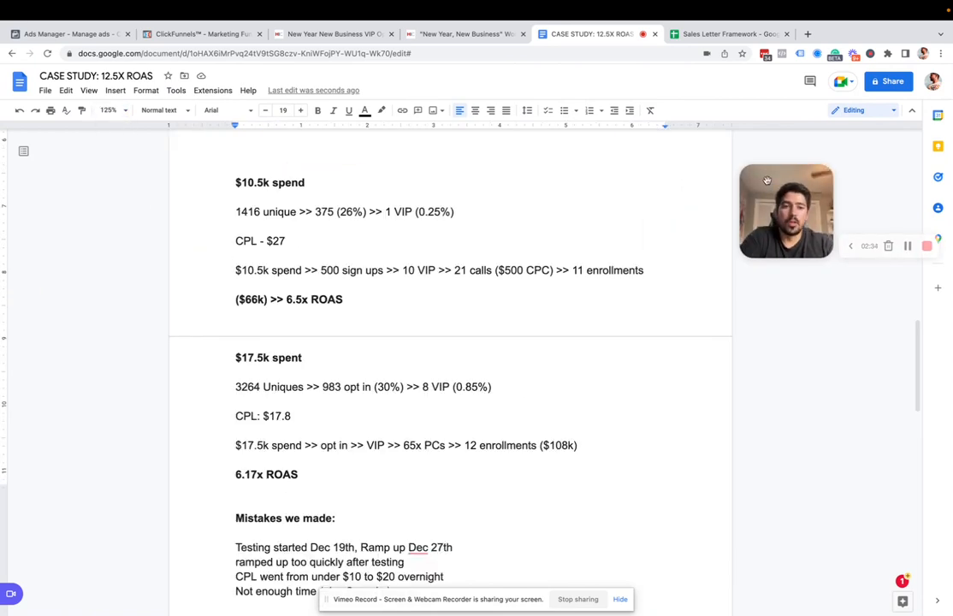
{"action": "left_click_drag", "start_coordinate": [767, 179], "coordinate": [658, 171]}
{"action": "scroll", "coordinate": [575, 370], "scroll_direction": "up", "scroll_amount": 1}
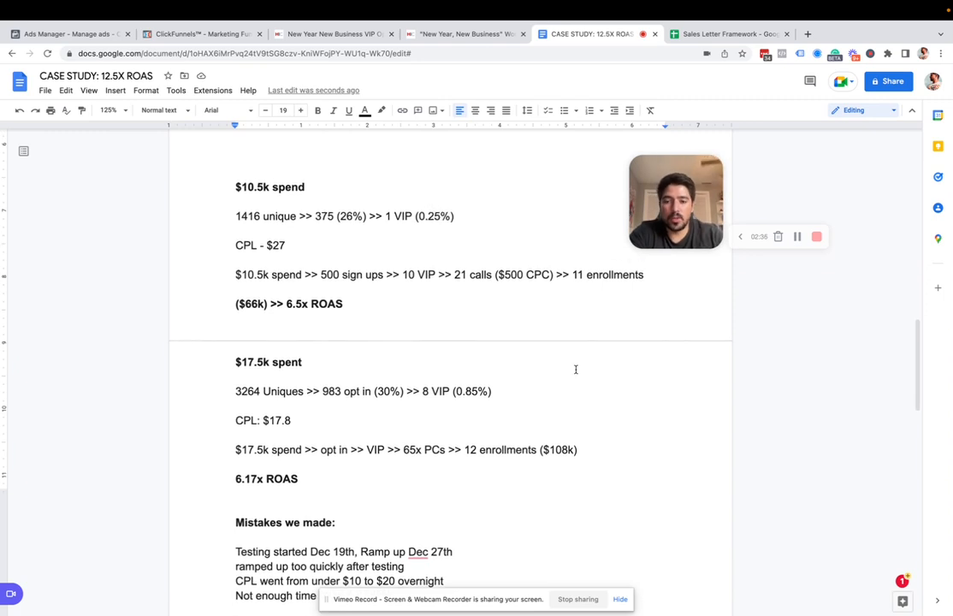
{"action": "scroll", "coordinate": [576, 370], "scroll_direction": "up", "scroll_amount": 3}
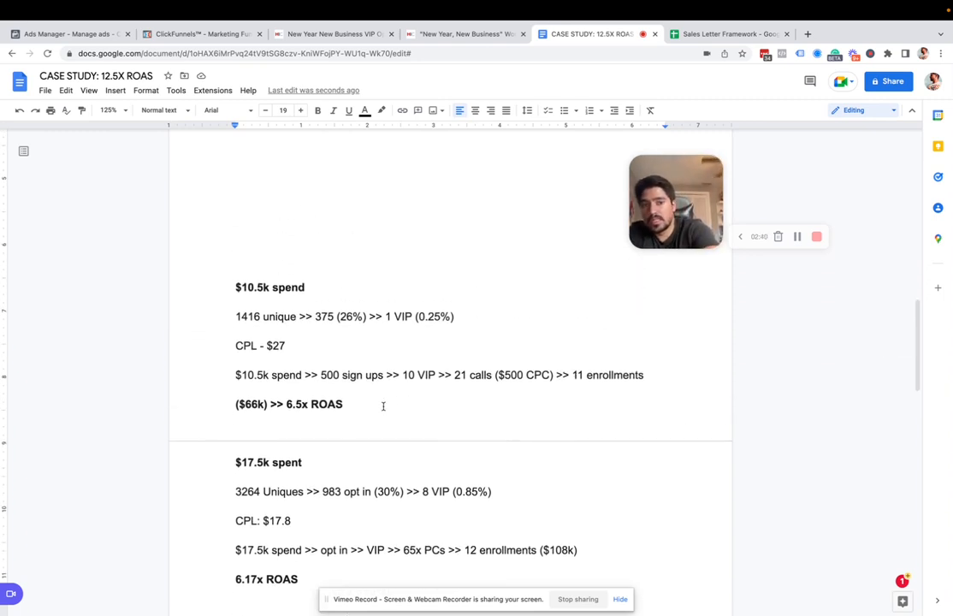
Remove the empty line above $10.5k spend and add blank lines after 6.17x ROAS
{"action": "left_click", "coordinate": [226, 287]}
{"action": "key", "text": "BackSpace"}
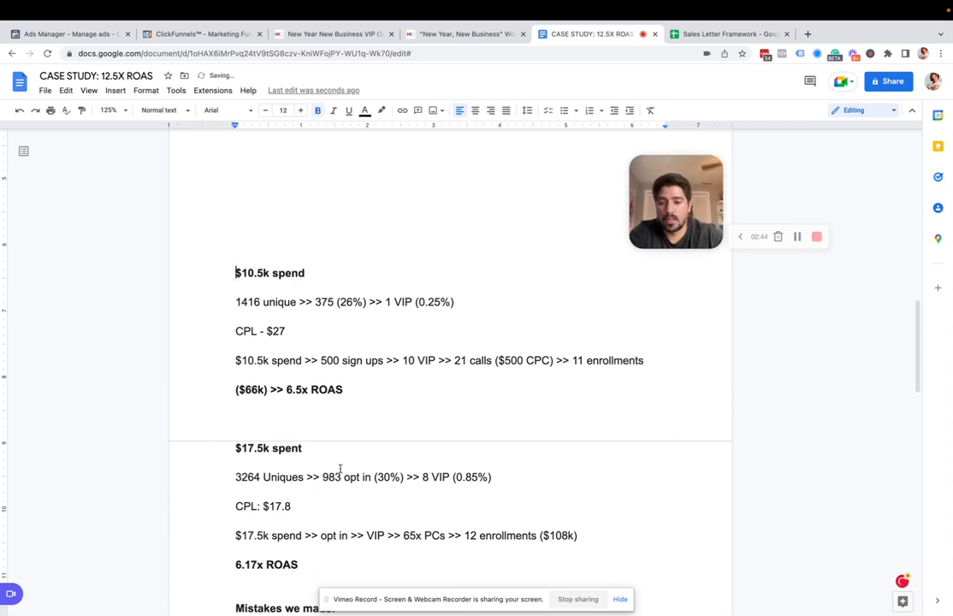
{"action": "left_click", "coordinate": [308, 564]}
{"action": "key", "text": "Return"}
{"action": "key", "text": "Return"}
{"action": "key", "text": "Return"}
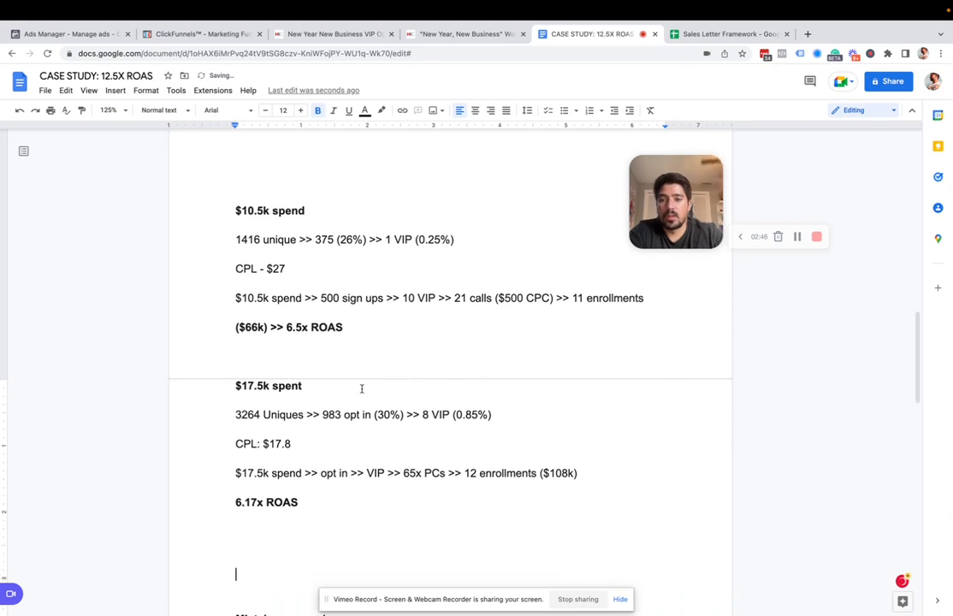
{"action": "scroll", "coordinate": [361, 389], "scroll_direction": "down", "scroll_amount": 1}
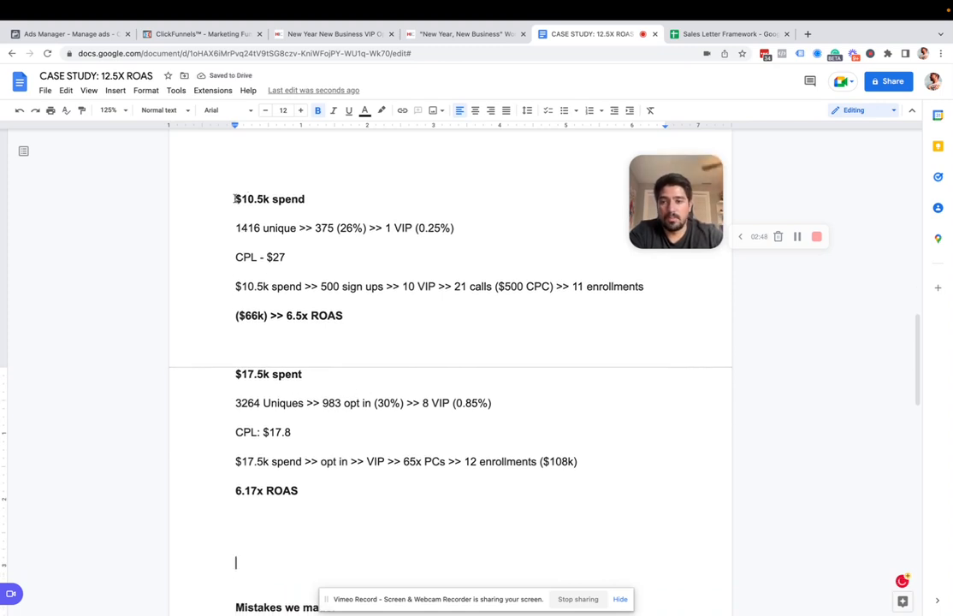
{"action": "left_click_drag", "start_coordinate": [235, 199], "coordinate": [327, 199]}
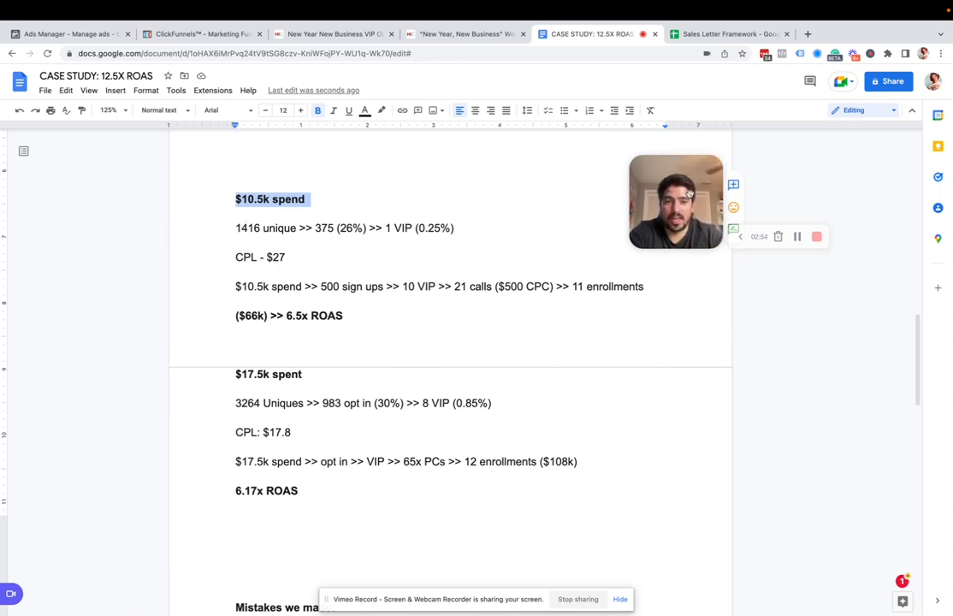
{"action": "left_click_drag", "start_coordinate": [695, 198], "coordinate": [582, 193]}
{"action": "left_click", "coordinate": [656, 236]}
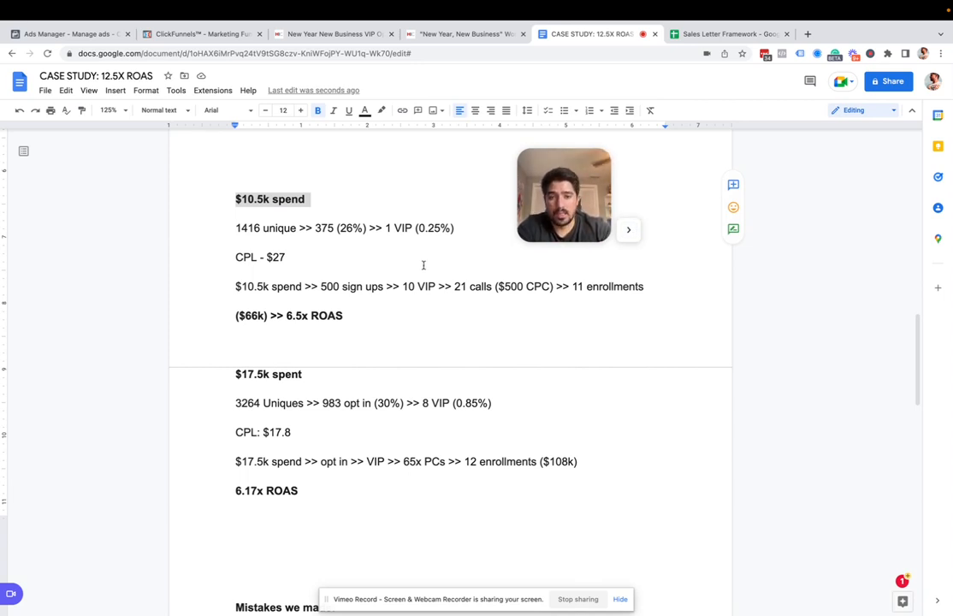
{"action": "left_click_drag", "start_coordinate": [235, 227], "coordinate": [260, 227]}
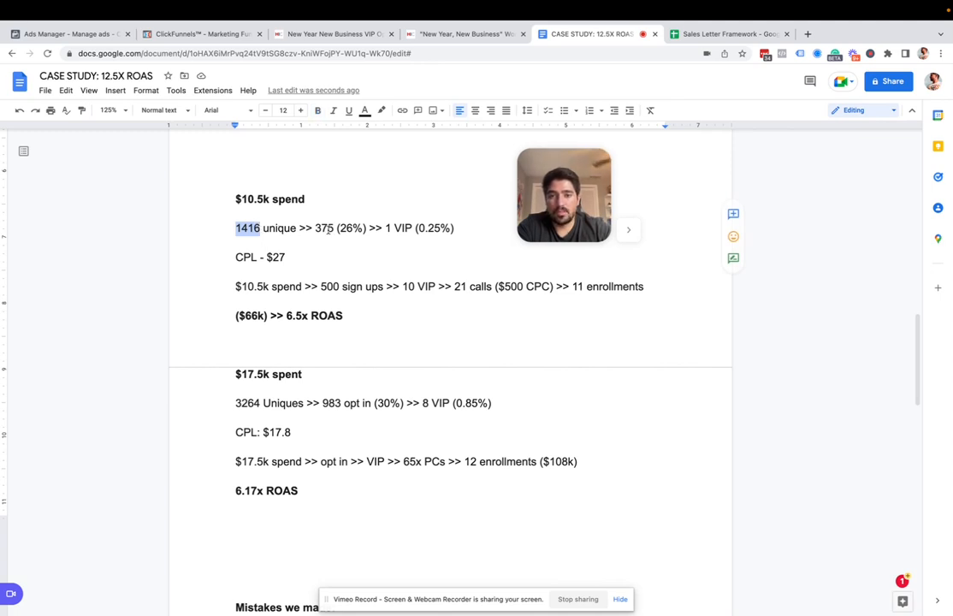
{"action": "left_click_drag", "start_coordinate": [315, 228], "coordinate": [374, 228]}
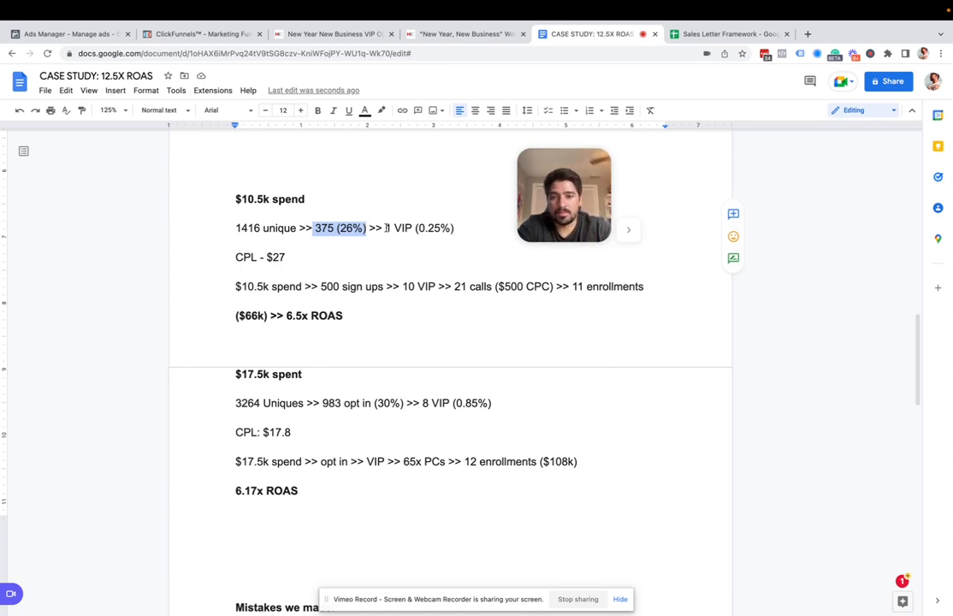
{"action": "left_click_drag", "start_coordinate": [386, 228], "coordinate": [450, 230]}
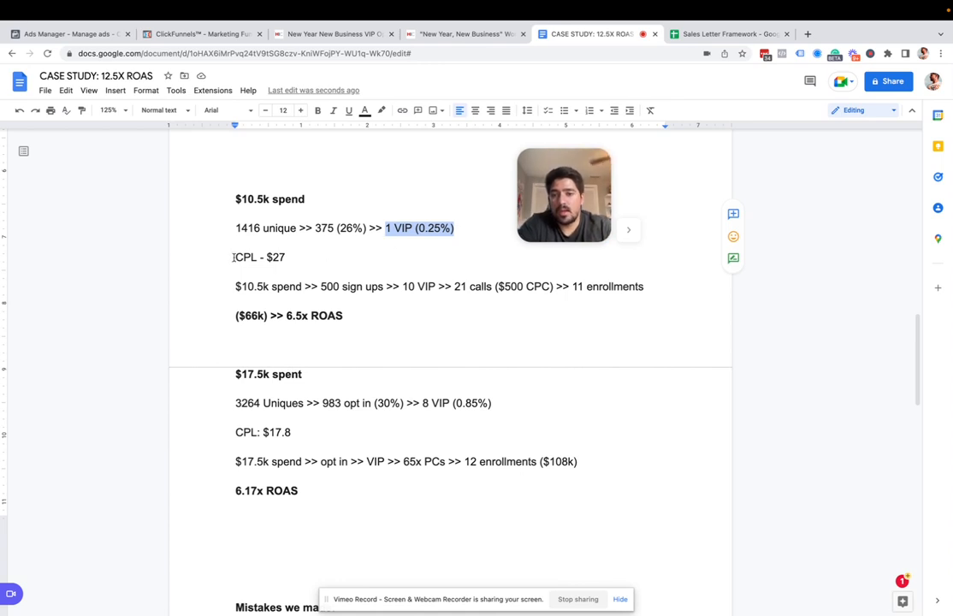
{"action": "left_click_drag", "start_coordinate": [235, 257], "coordinate": [294, 256]}
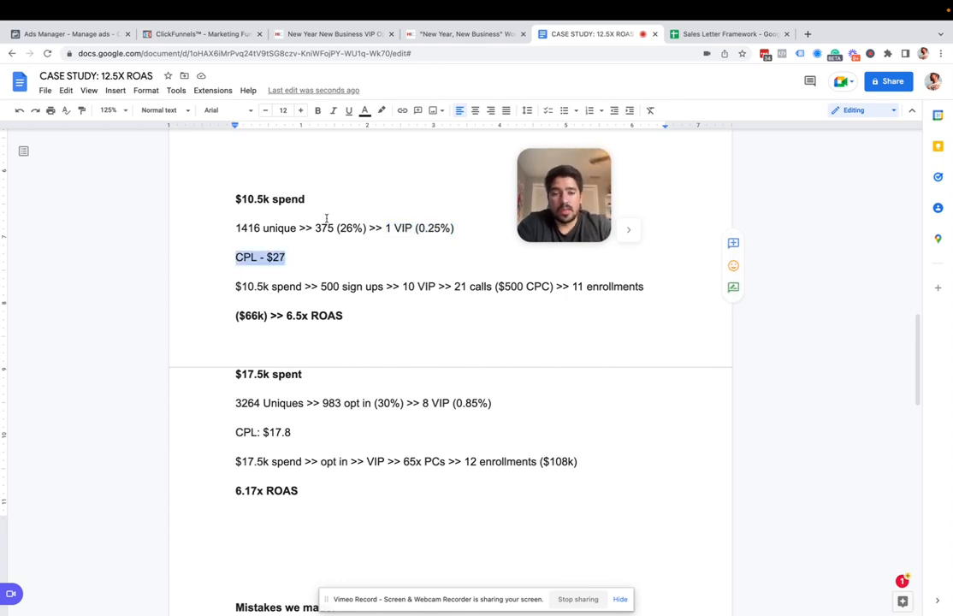
{"action": "left_click", "coordinate": [286, 257]}
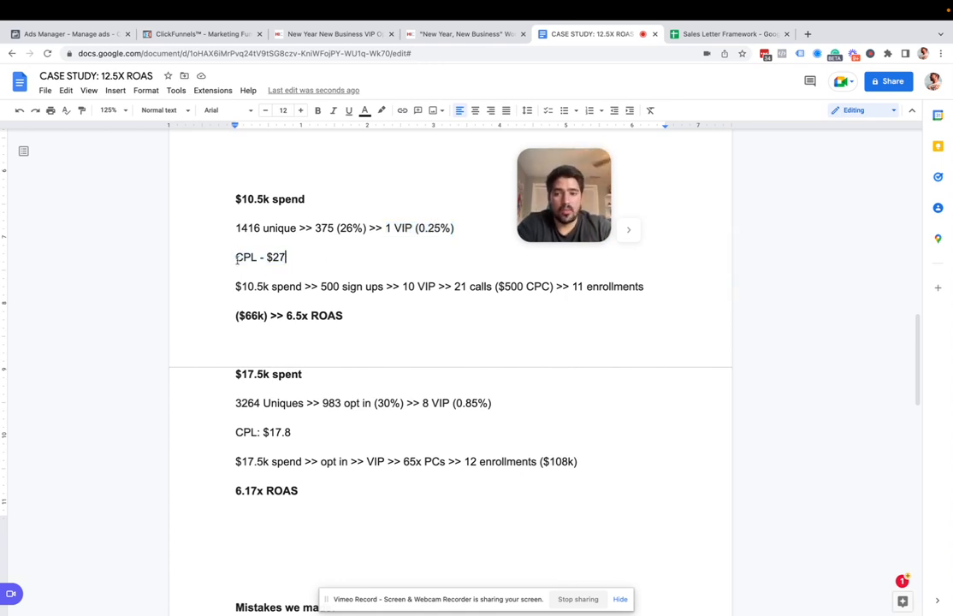
{"action": "left_click_drag", "start_coordinate": [288, 257], "coordinate": [235, 257]}
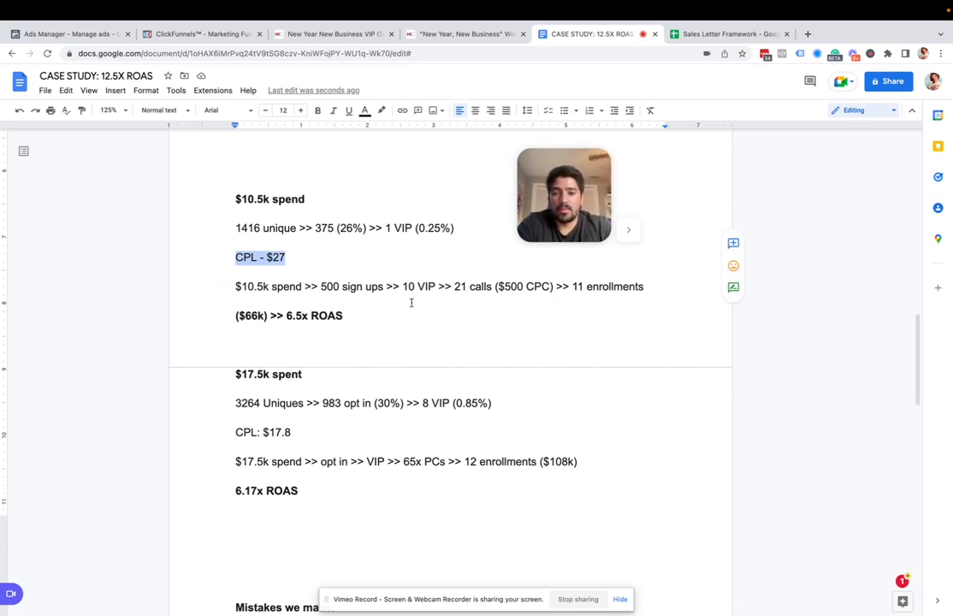
{"action": "left_click_drag", "start_coordinate": [235, 286], "coordinate": [650, 287]}
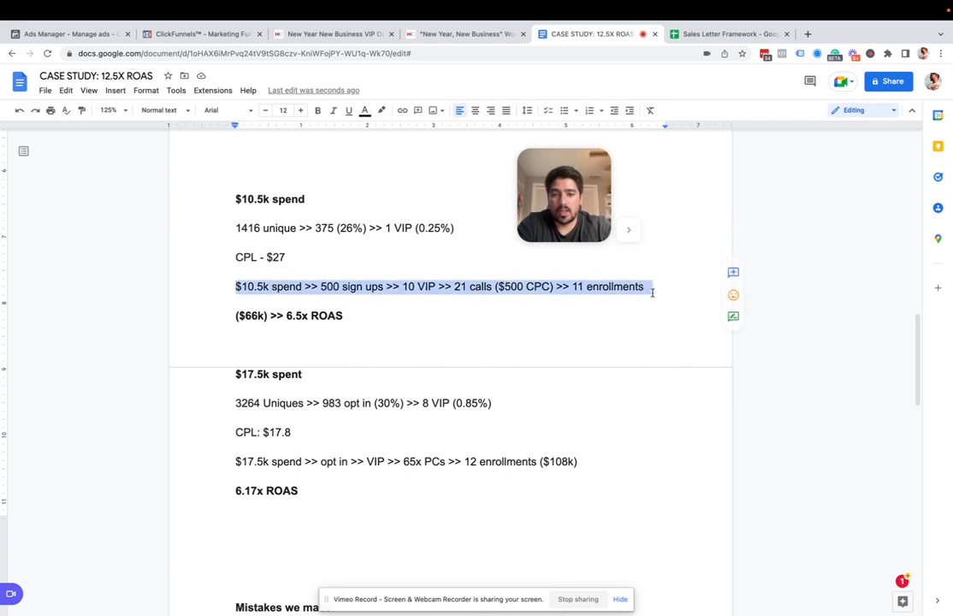
{"action": "left_click", "coordinate": [340, 285]}
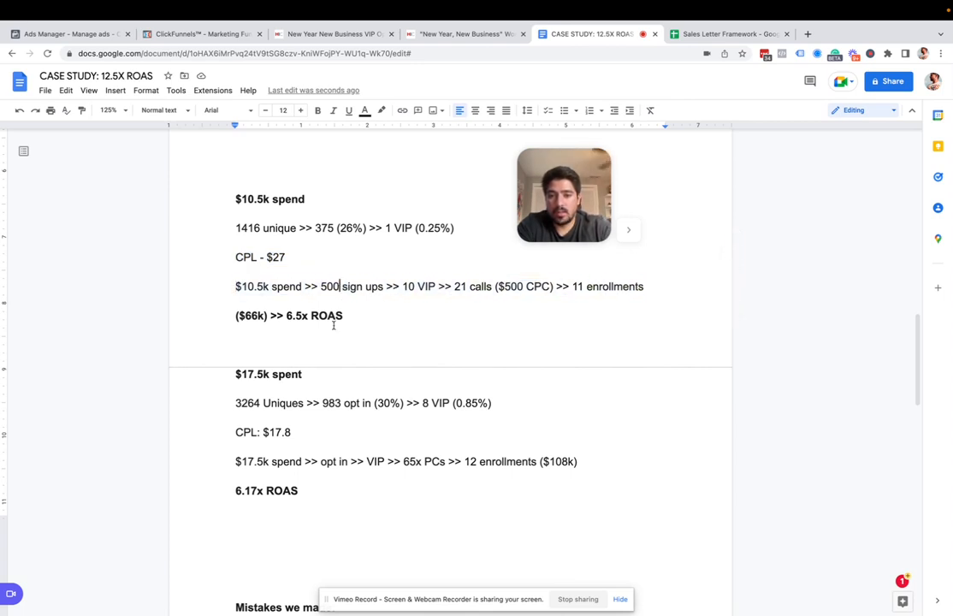
{"action": "key", "text": "BackSpace"}
{"action": "key", "text": "BackSpace"}
{"action": "key", "text": "BackSpace"}
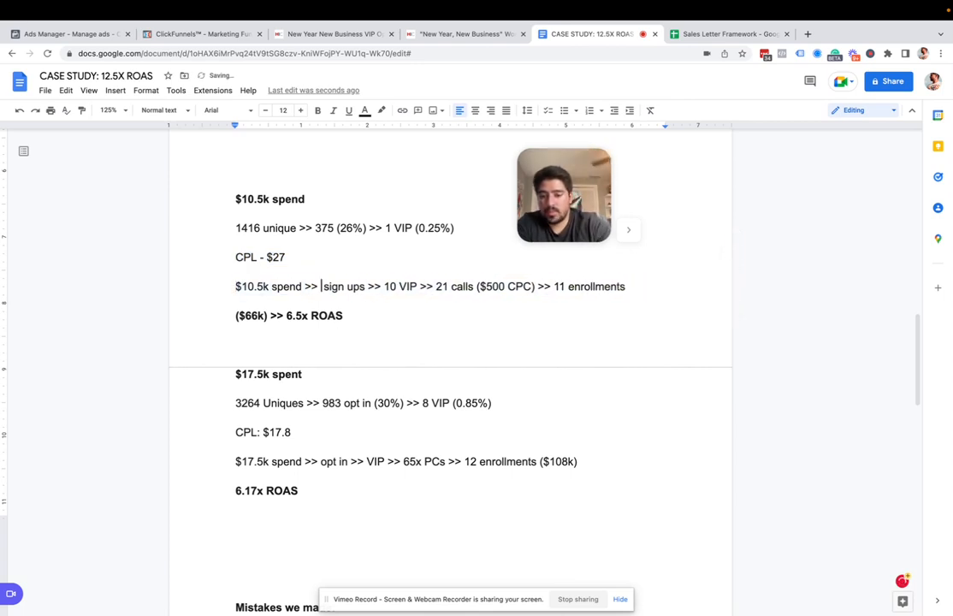
{"action": "type", "text": "375"}
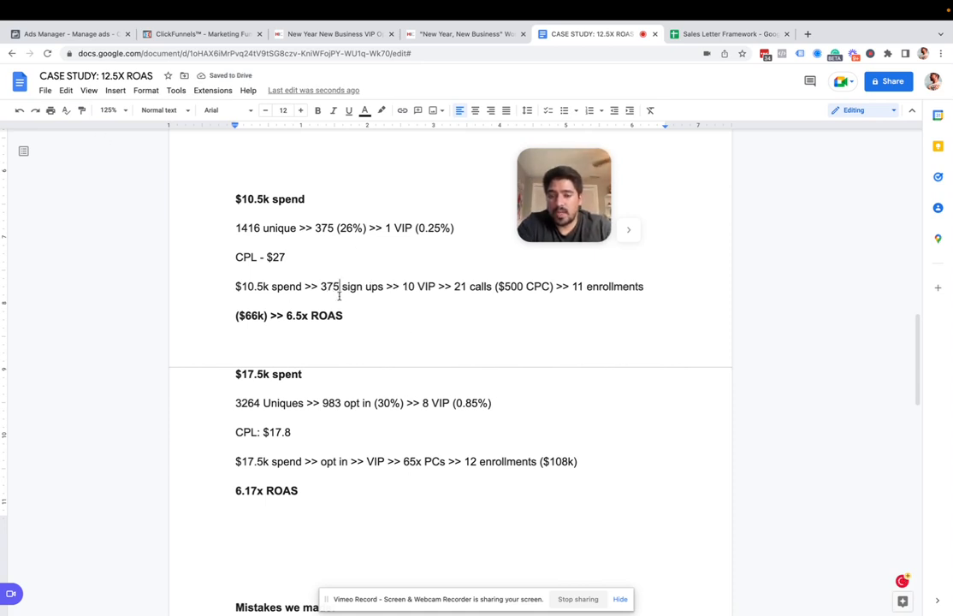
{"action": "key", "text": "BackSpace"}
{"action": "key", "text": "BackSpace"}
{"action": "key", "text": "BackSpace"}
{"action": "type", "text": "500"}
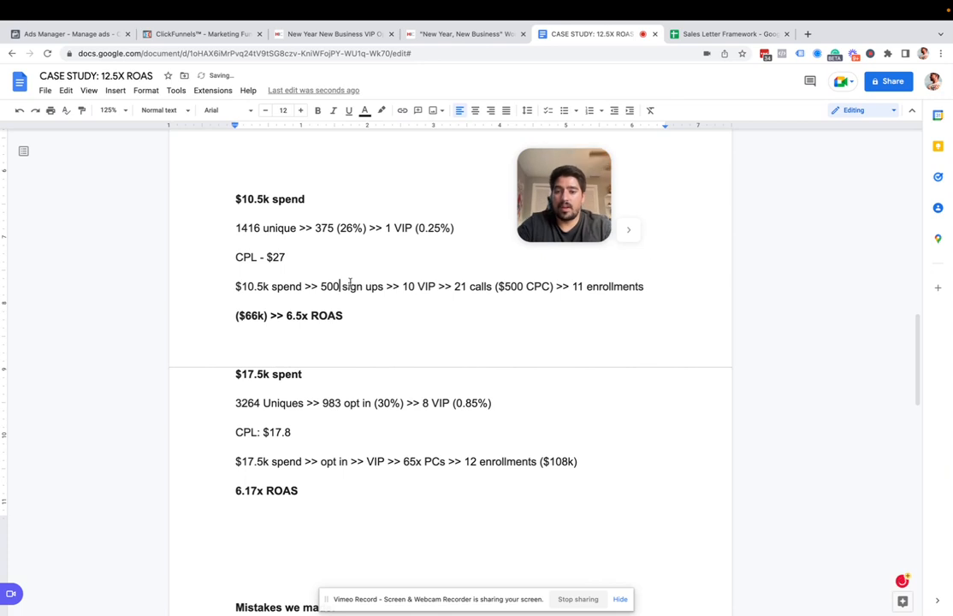
{"action": "double_click", "coordinate": [330, 286]}
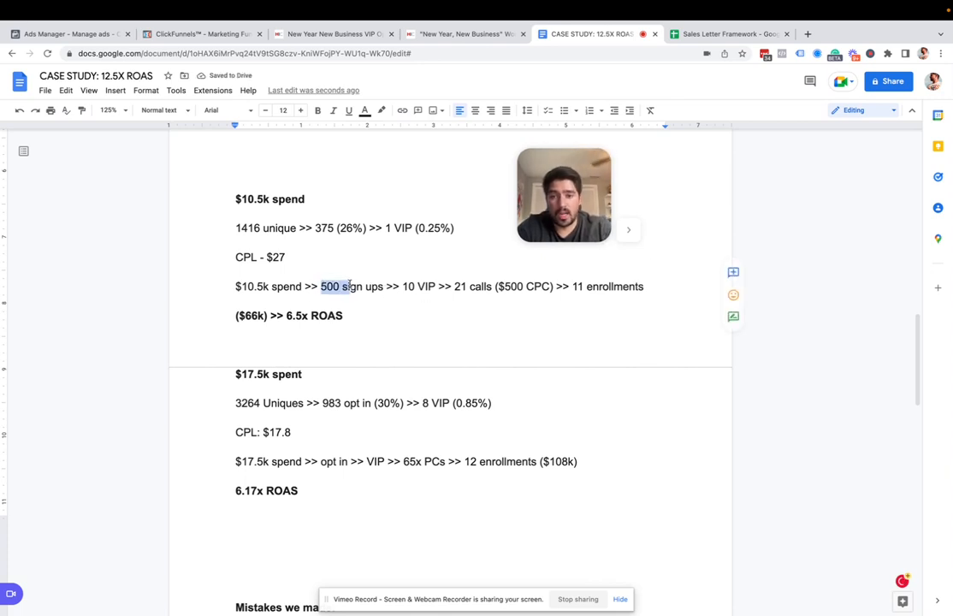
{"action": "left_click_drag", "start_coordinate": [223, 227], "coordinate": [413, 245]}
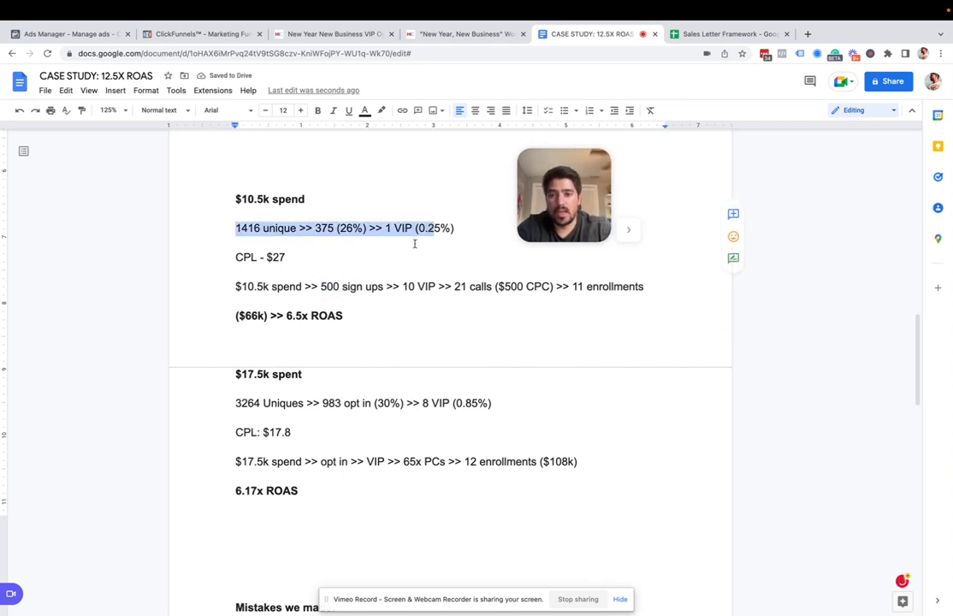
{"action": "left_click", "coordinate": [318, 286]}
{"action": "left_click_drag", "start_coordinate": [317, 285], "coordinate": [385, 286]}
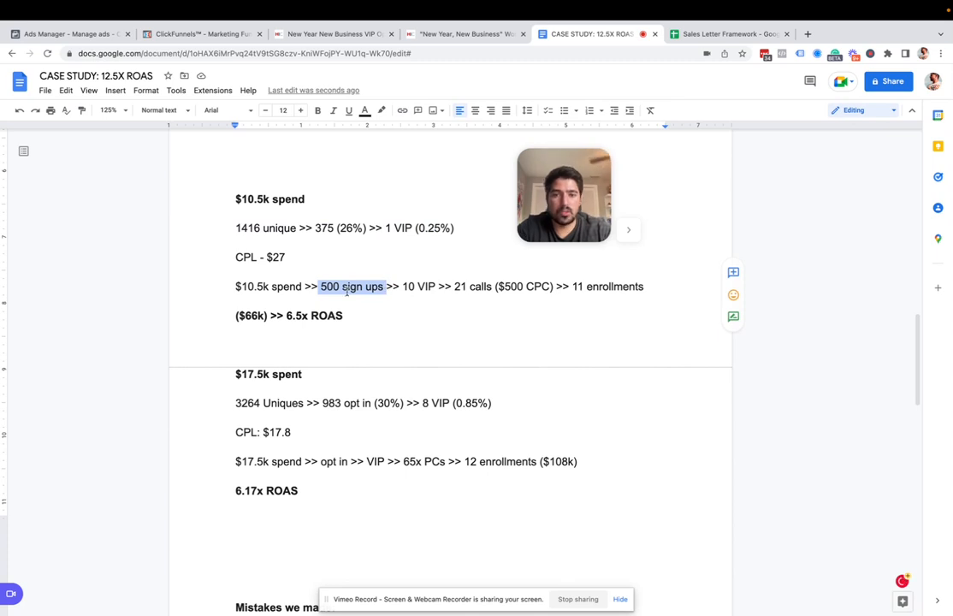
{"action": "left_click_drag", "start_coordinate": [402, 285], "coordinate": [427, 292]}
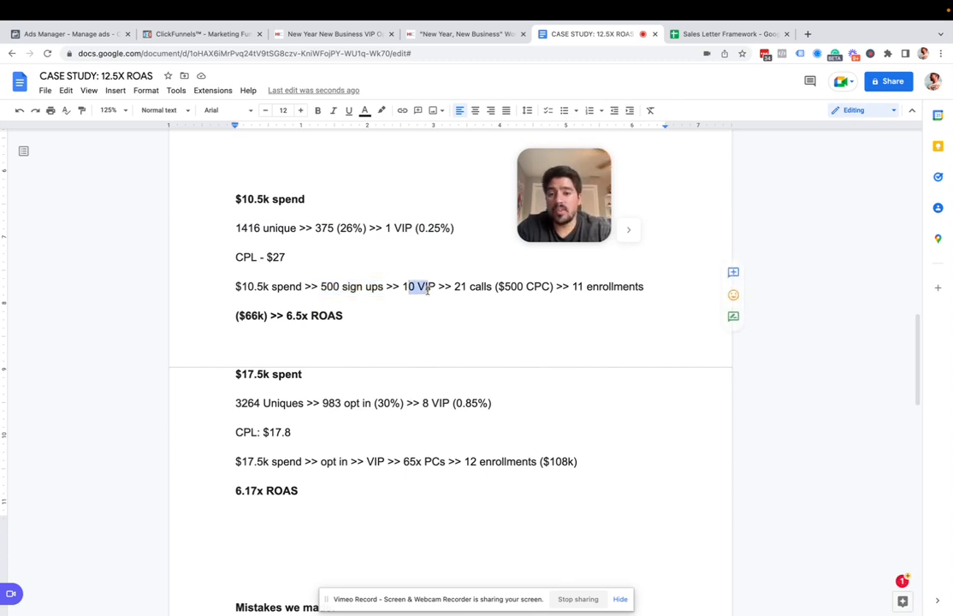
{"action": "left_click_drag", "start_coordinate": [454, 286], "coordinate": [558, 289]}
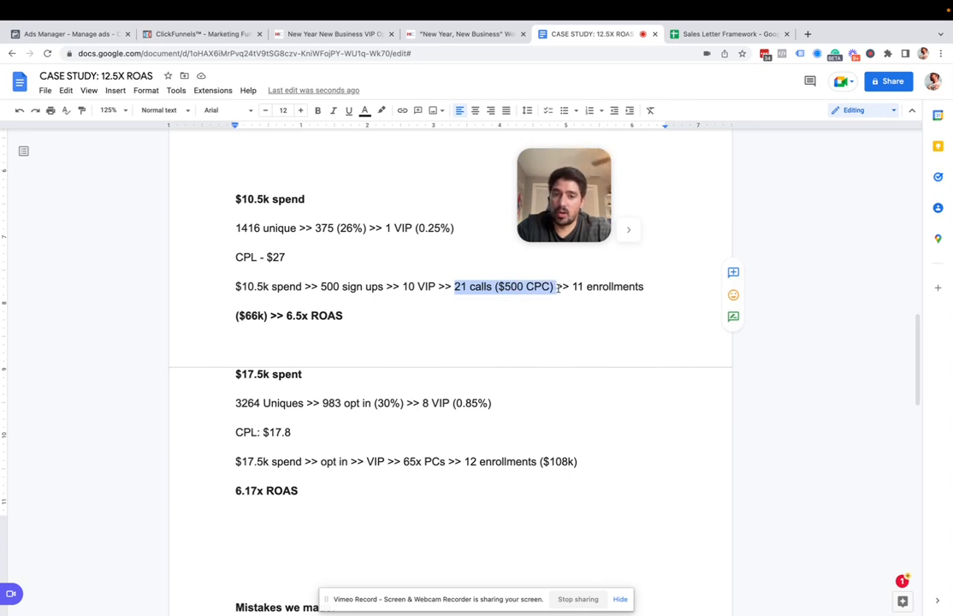
{"action": "left_click_drag", "start_coordinate": [577, 286], "coordinate": [643, 287]}
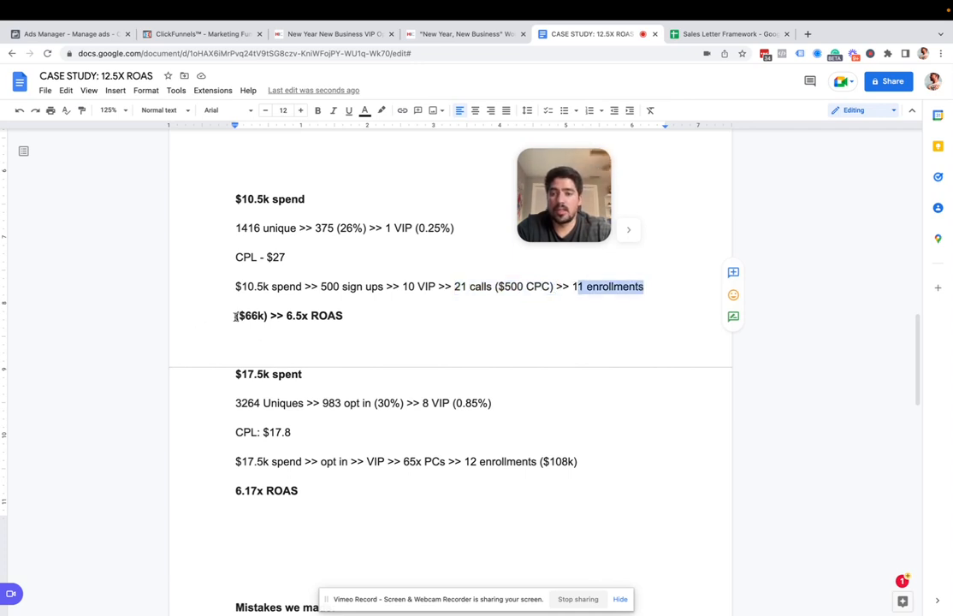
{"action": "left_click_drag", "start_coordinate": [235, 315], "coordinate": [270, 317]}
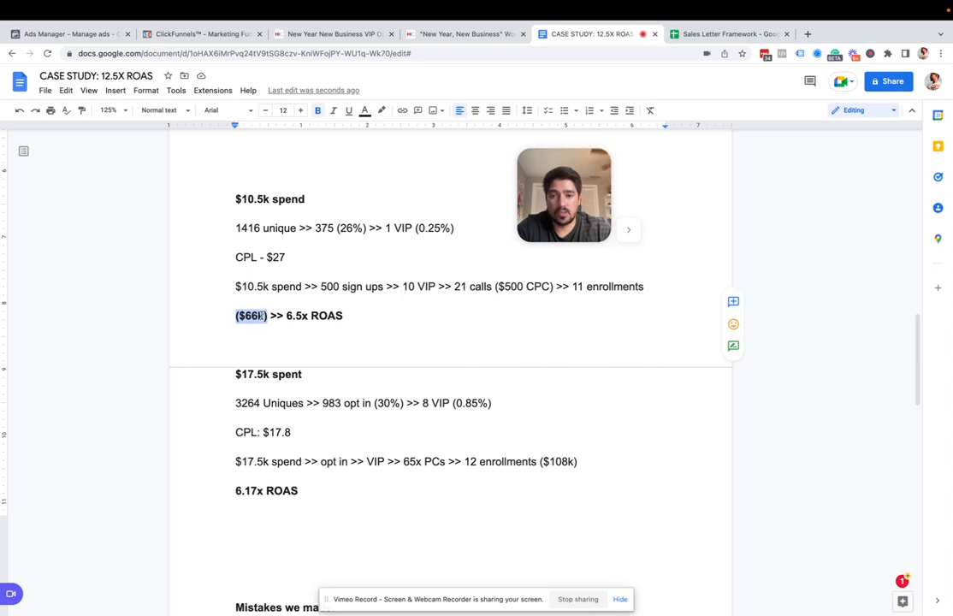
{"action": "left_click_drag", "start_coordinate": [286, 315], "coordinate": [349, 315]}
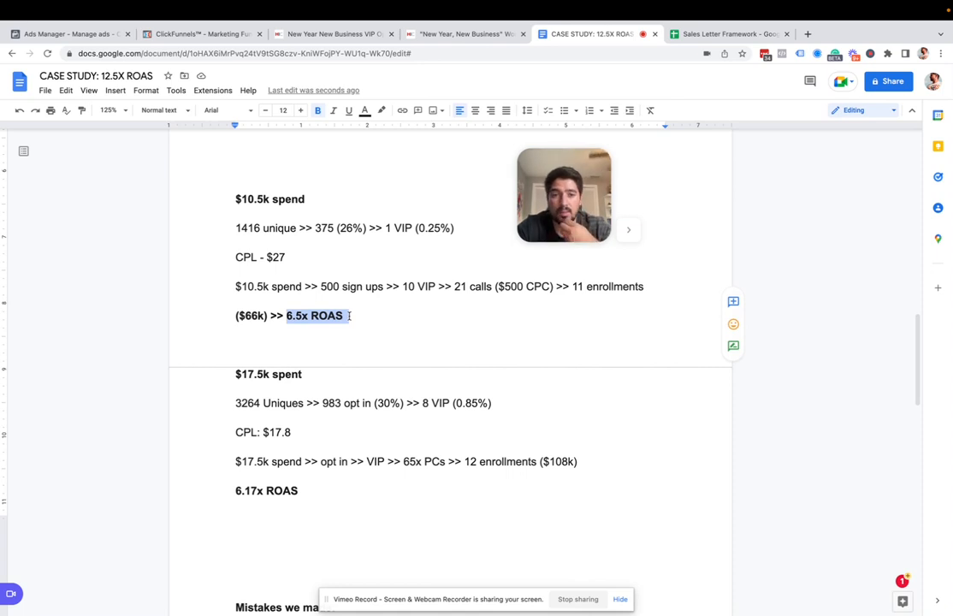
{"action": "left_click_drag", "start_coordinate": [236, 316], "coordinate": [350, 316]}
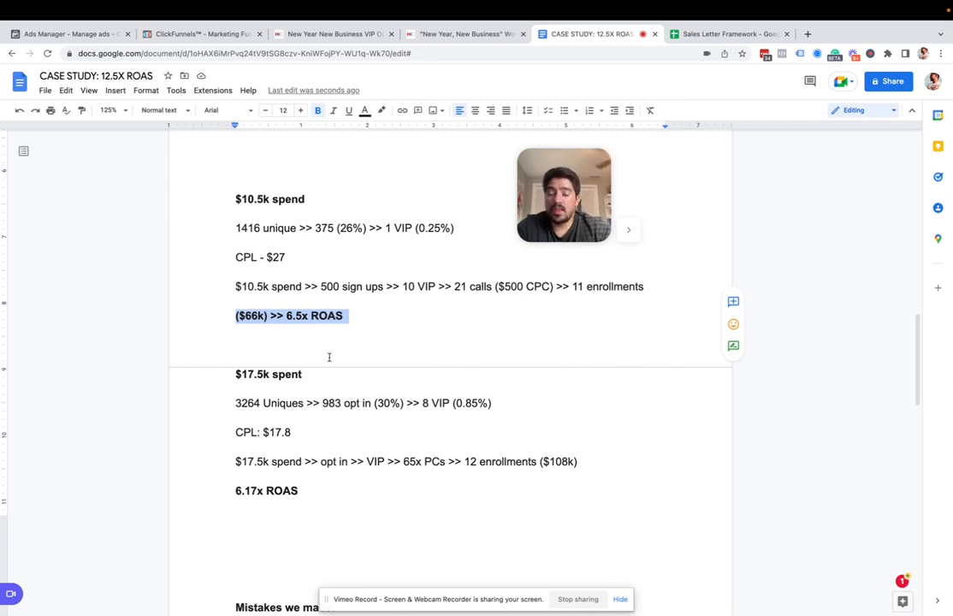
{"action": "scroll", "coordinate": [328, 357], "scroll_direction": "down", "scroll_amount": 2}
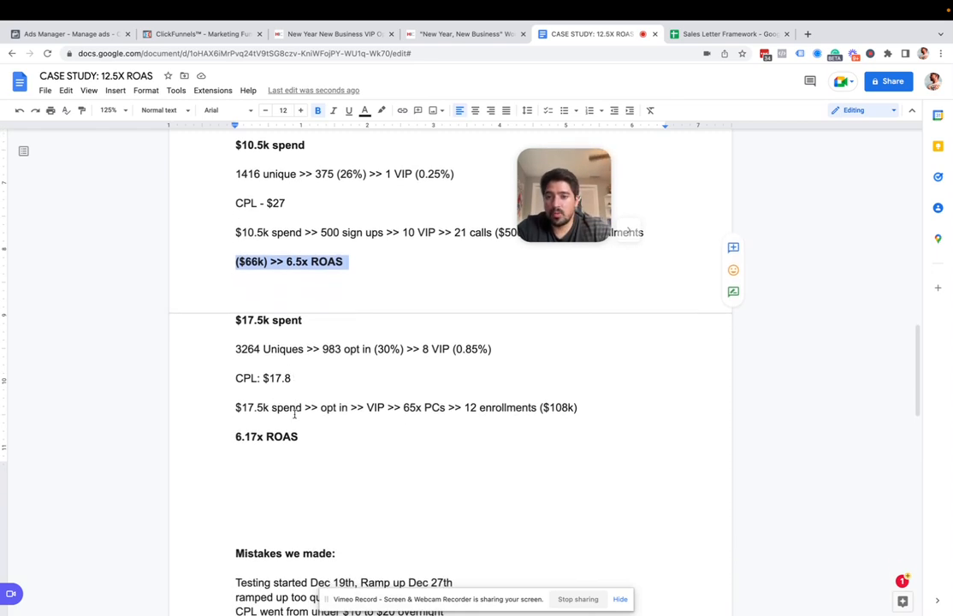
Insert a blank line above $17.5k spent and highlight the uniques, opt-in and VIP figures
{"action": "left_click", "coordinate": [232, 332]}
{"action": "key", "text": "Return"}
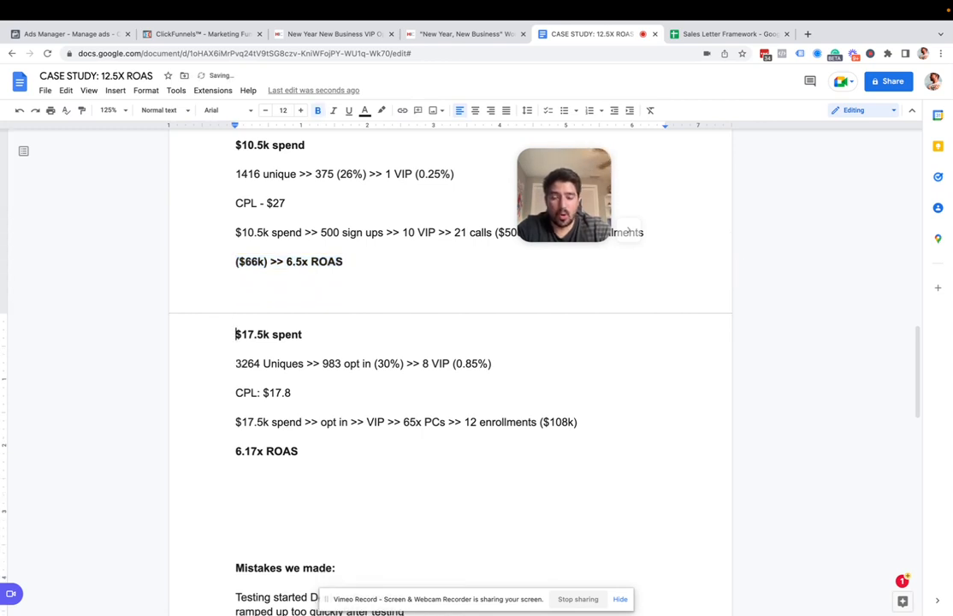
{"action": "left_click_drag", "start_coordinate": [234, 364], "coordinate": [260, 364]}
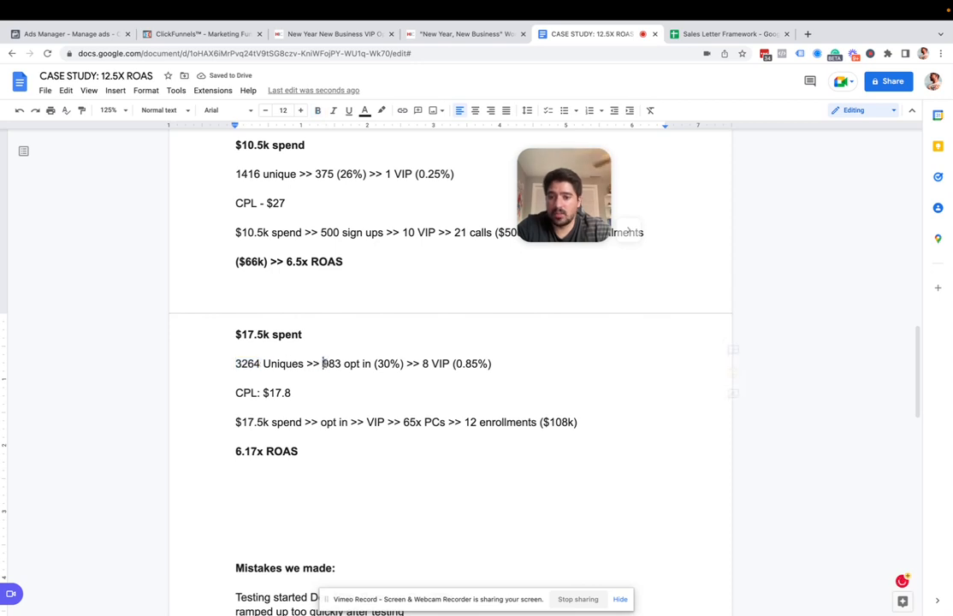
{"action": "left_click_drag", "start_coordinate": [323, 364], "coordinate": [389, 363]}
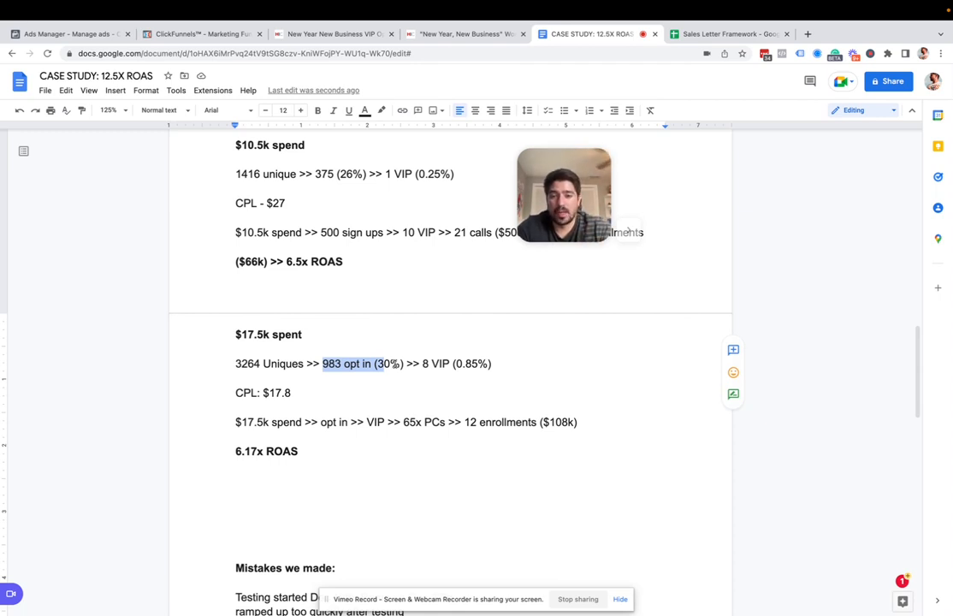
{"action": "left_click_drag", "start_coordinate": [422, 364], "coordinate": [491, 364]}
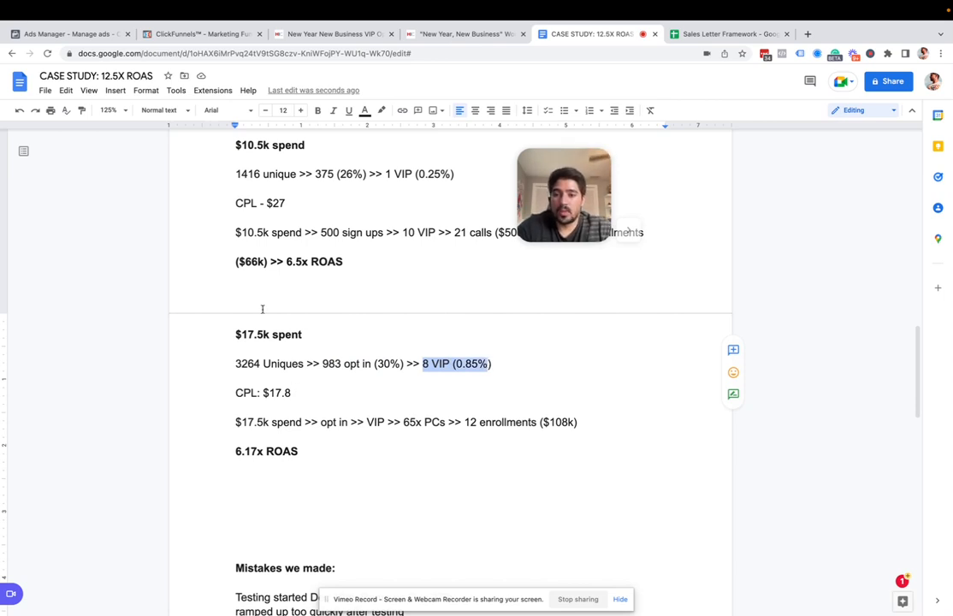
Highlight the $17.8 cost per lead, $17.5k spend, 12 enrollments and 6.17x ROAS, then both results blocks
{"action": "left_click_drag", "start_coordinate": [263, 392], "coordinate": [302, 393]}
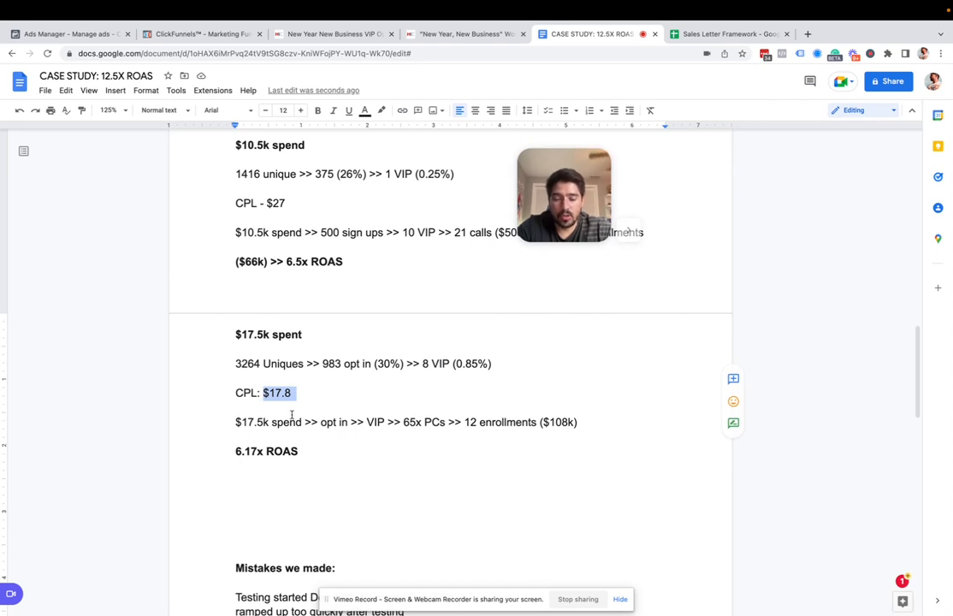
{"action": "left_click_drag", "start_coordinate": [235, 422], "coordinate": [400, 422]}
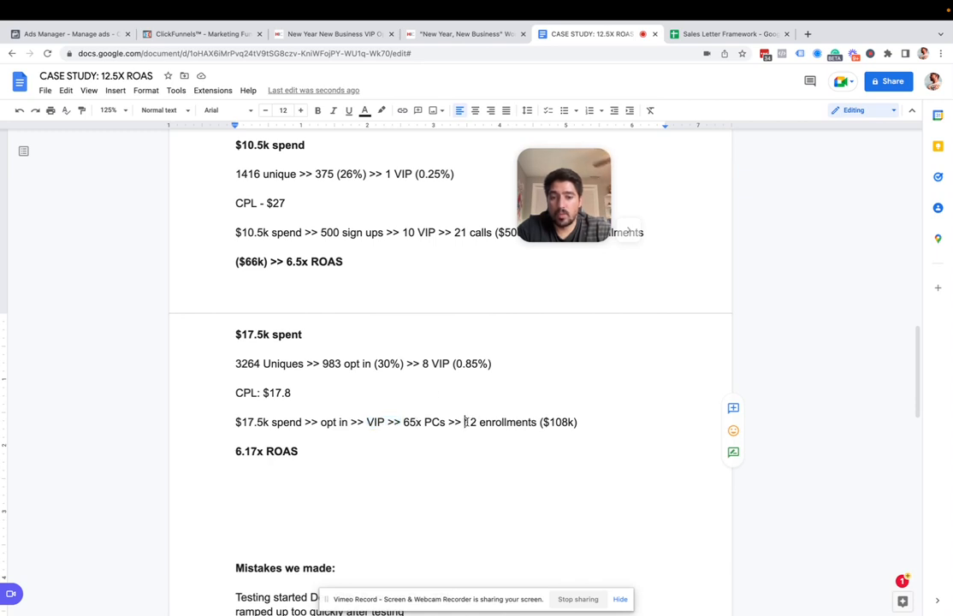
{"action": "left_click_drag", "start_coordinate": [465, 422], "coordinate": [580, 422]}
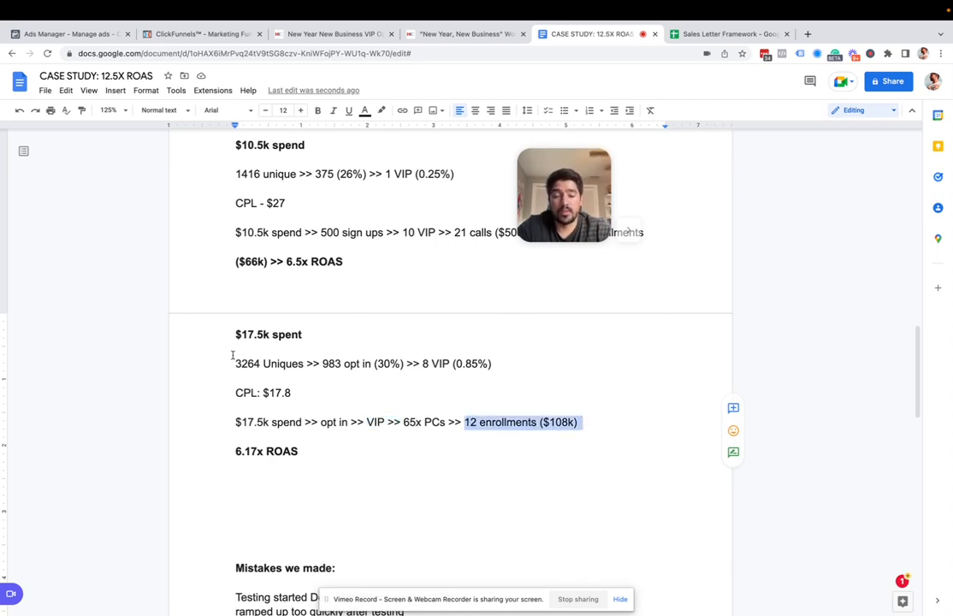
{"action": "left_click_drag", "start_coordinate": [232, 451], "coordinate": [324, 453]}
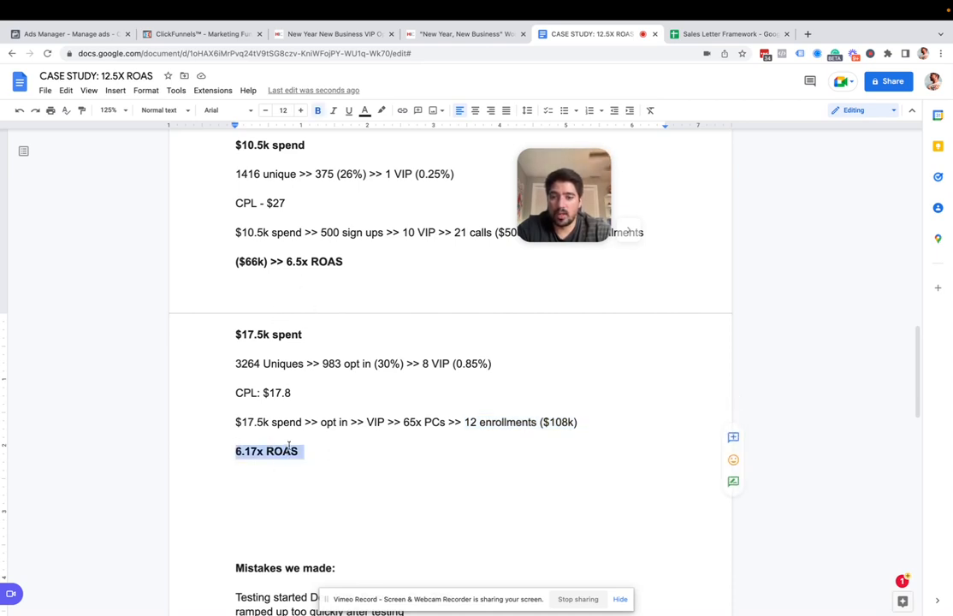
{"action": "scroll", "coordinate": [307, 409], "scroll_direction": "down", "scroll_amount": 4}
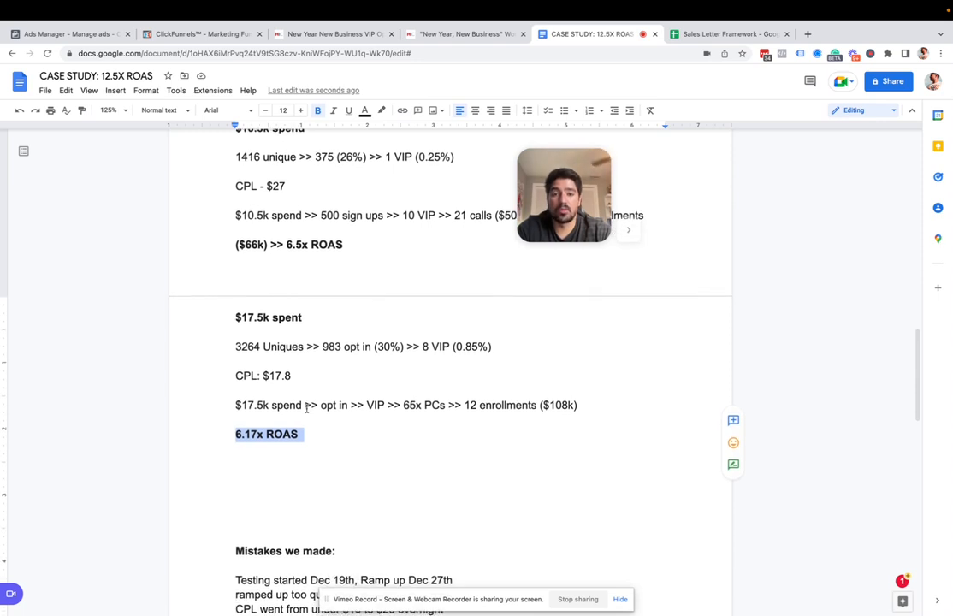
{"action": "scroll", "coordinate": [306, 409], "scroll_direction": "down", "scroll_amount": 3}
{"action": "scroll", "coordinate": [306, 409], "scroll_direction": "up", "scroll_amount": 8}
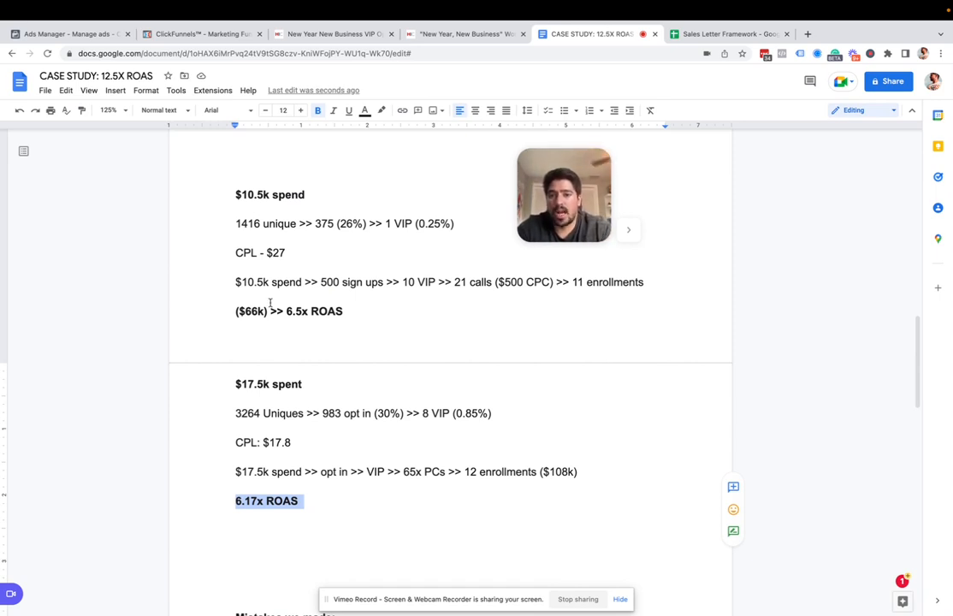
{"action": "left_click_drag", "start_coordinate": [234, 180], "coordinate": [376, 519]}
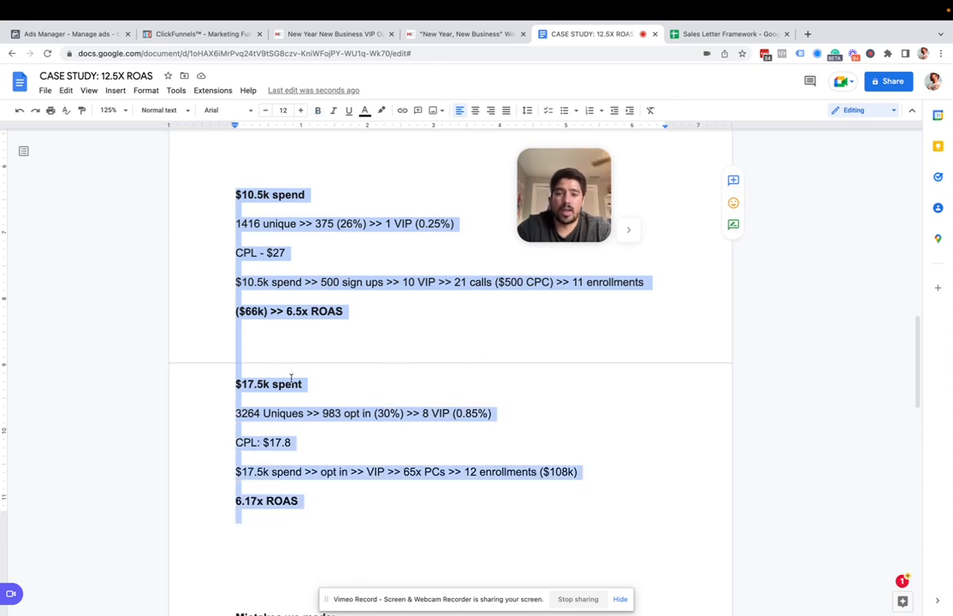
{"action": "scroll", "coordinate": [289, 351], "scroll_direction": "up", "scroll_amount": 10}
{"action": "scroll", "coordinate": [386, 252], "scroll_direction": "up", "scroll_amount": 8}
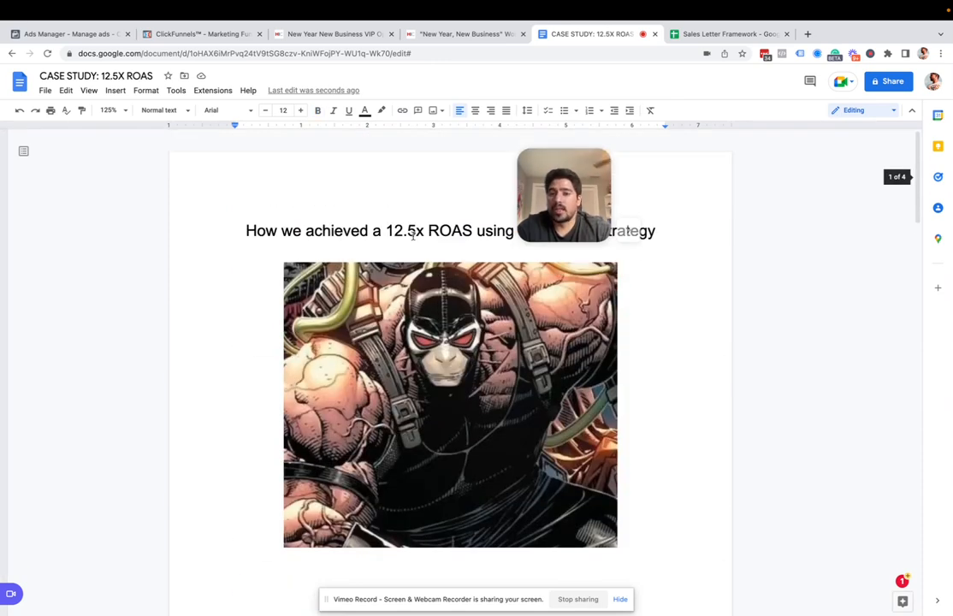
{"action": "scroll", "coordinate": [413, 236], "scroll_direction": "down", "scroll_amount": 10}
{"action": "scroll", "coordinate": [354, 305], "scroll_direction": "down", "scroll_amount": 6}
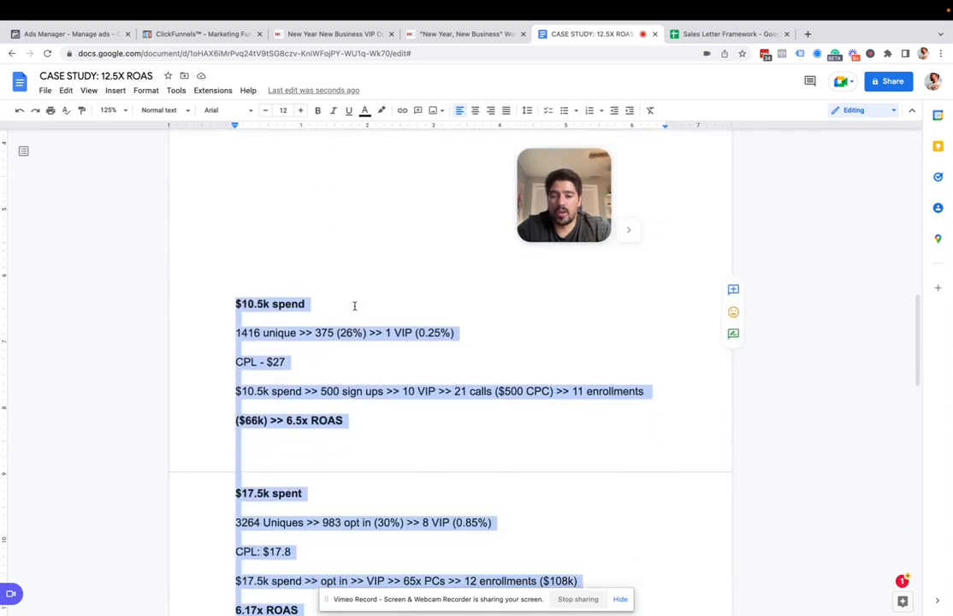
{"action": "scroll", "coordinate": [354, 305], "scroll_direction": "down", "scroll_amount": 5}
{"action": "scroll", "coordinate": [342, 385], "scroll_direction": "down", "scroll_amount": 5}
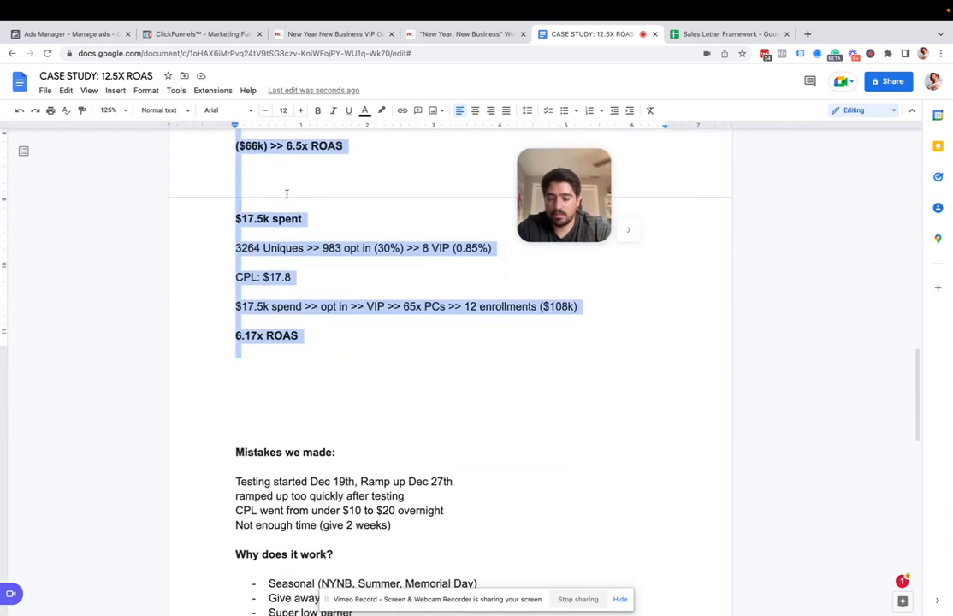
{"action": "scroll", "coordinate": [323, 356], "scroll_direction": "down", "scroll_amount": 3}
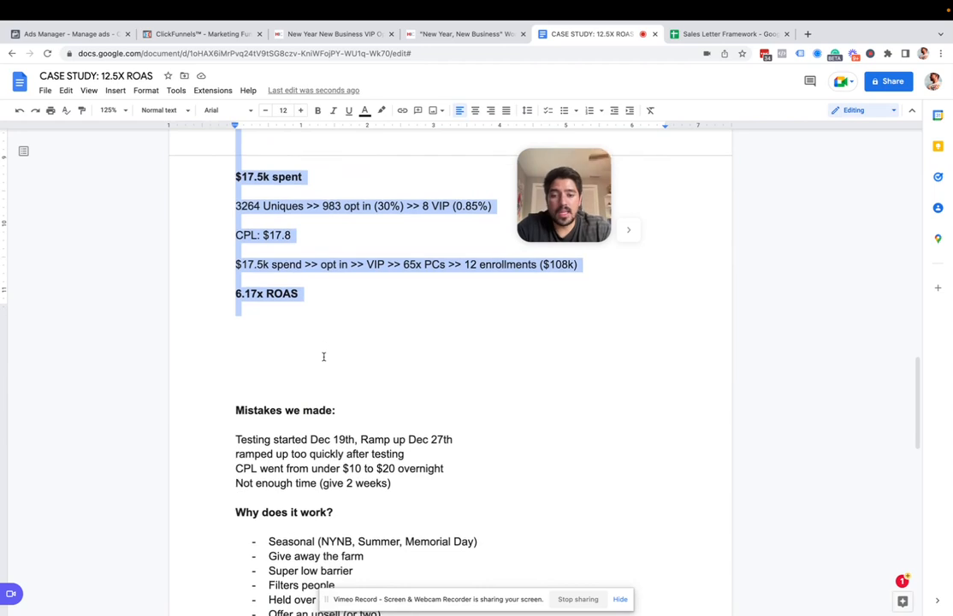
{"action": "scroll", "coordinate": [324, 357], "scroll_direction": "down", "scroll_amount": 3}
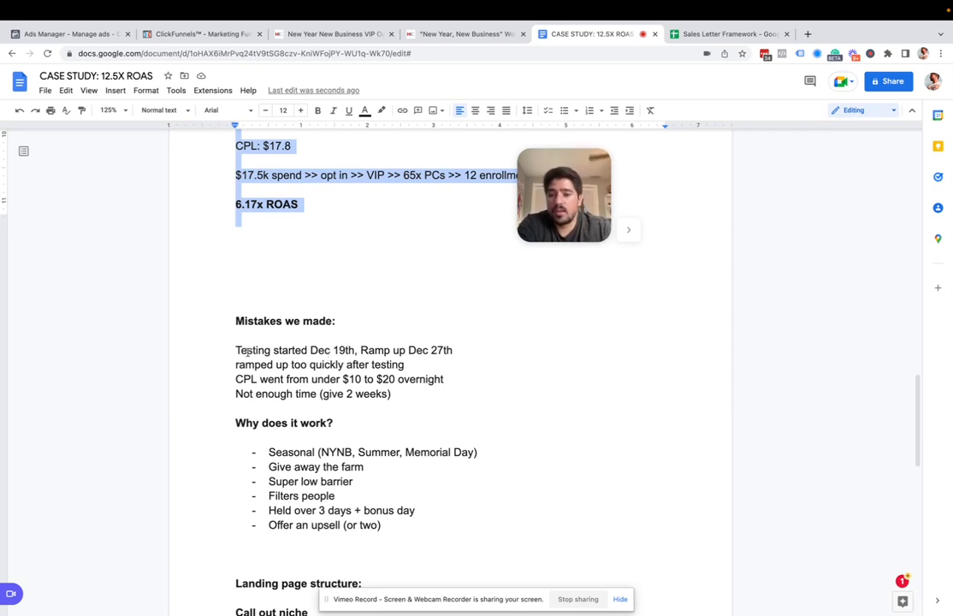
{"action": "left_click_drag", "start_coordinate": [236, 350], "coordinate": [355, 351]}
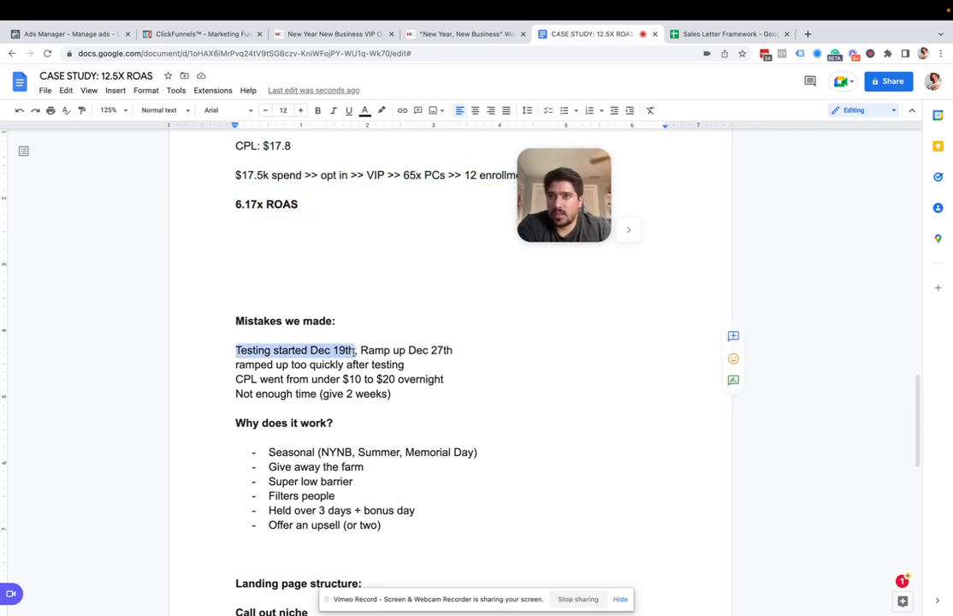
{"action": "left_click", "coordinate": [309, 350]}
{"action": "double_click", "coordinate": [320, 350]}
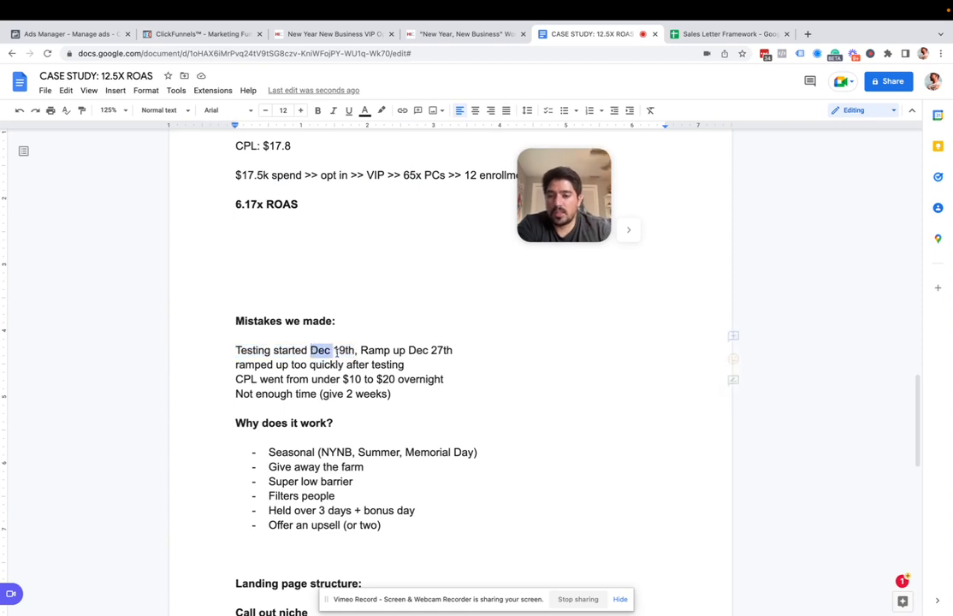
{"action": "left_click_drag", "start_coordinate": [335, 351], "coordinate": [460, 348]}
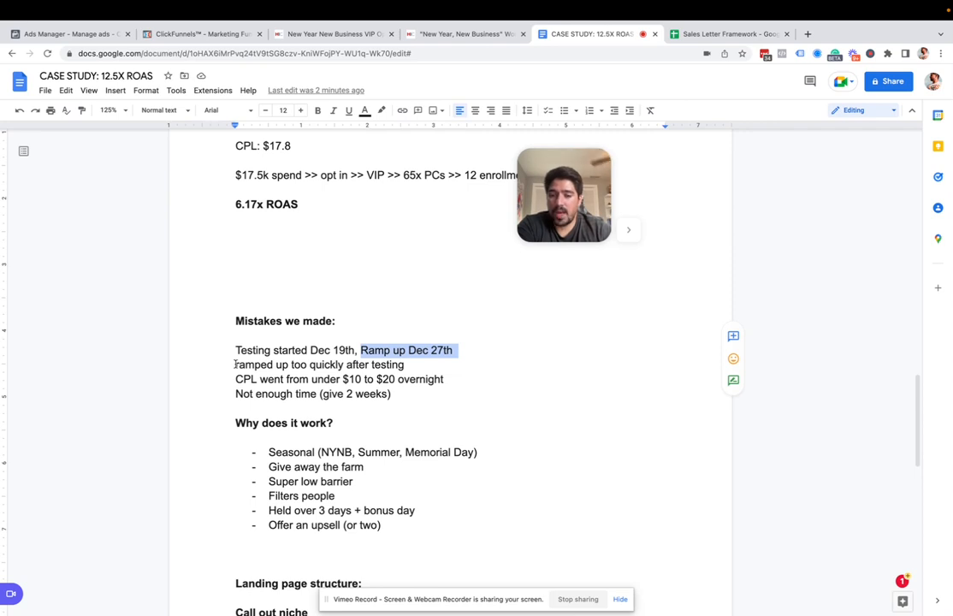
{"action": "left_click_drag", "start_coordinate": [236, 365], "coordinate": [426, 366]}
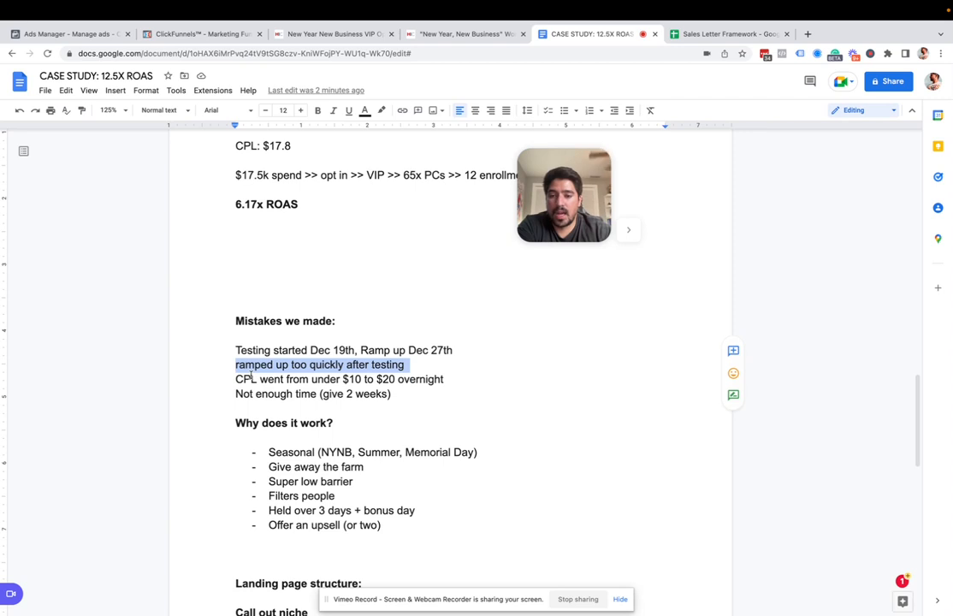
{"action": "left_click_drag", "start_coordinate": [236, 379], "coordinate": [479, 376]}
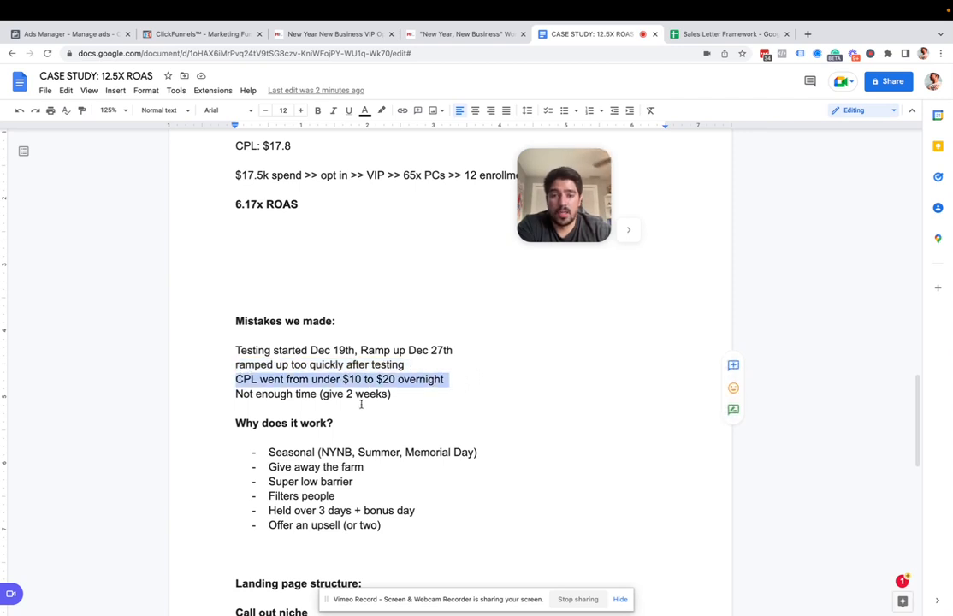
{"action": "left_click_drag", "start_coordinate": [236, 394], "coordinate": [316, 394]}
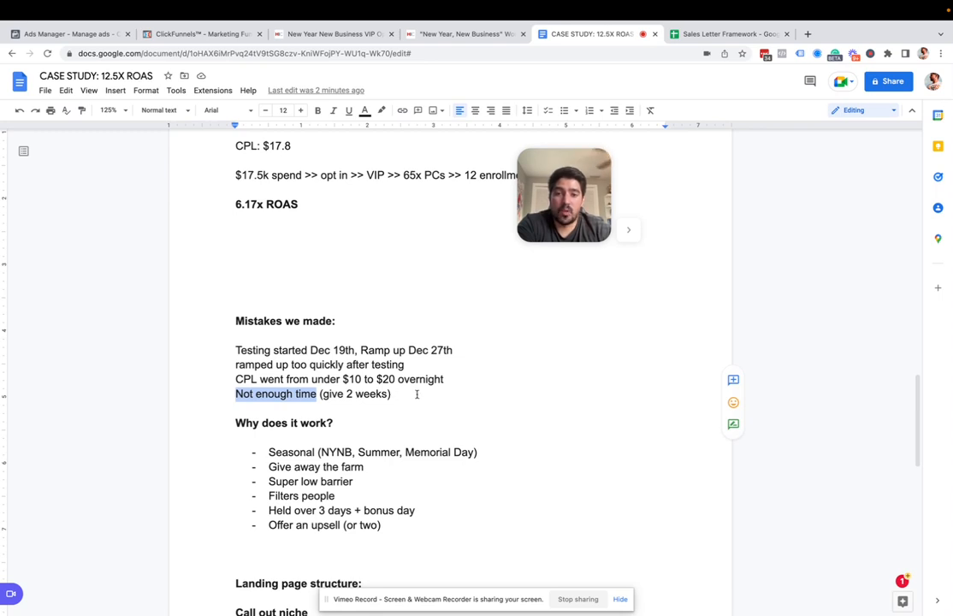
{"action": "left_click", "coordinate": [393, 394]}
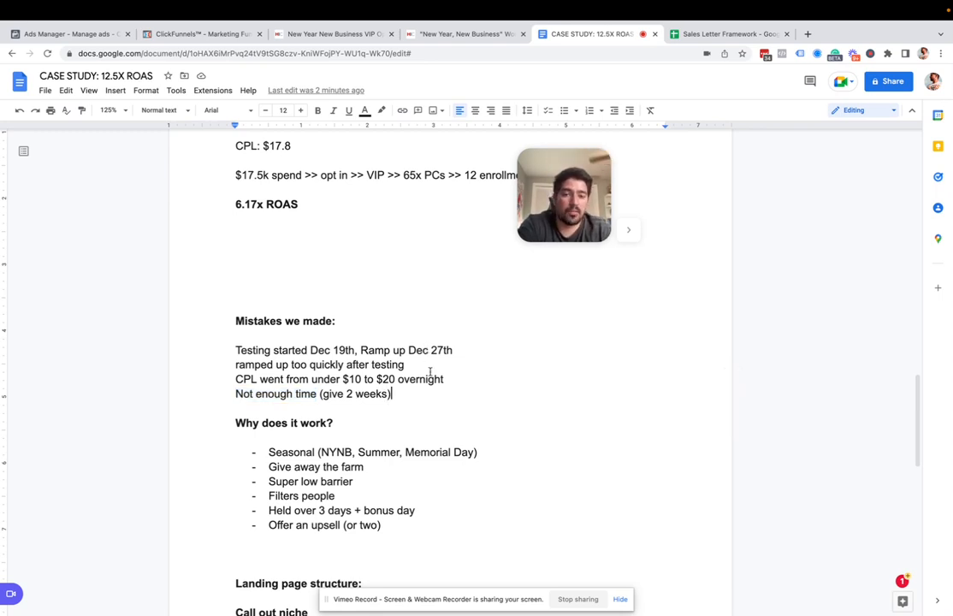
{"action": "double_click", "coordinate": [401, 394]}
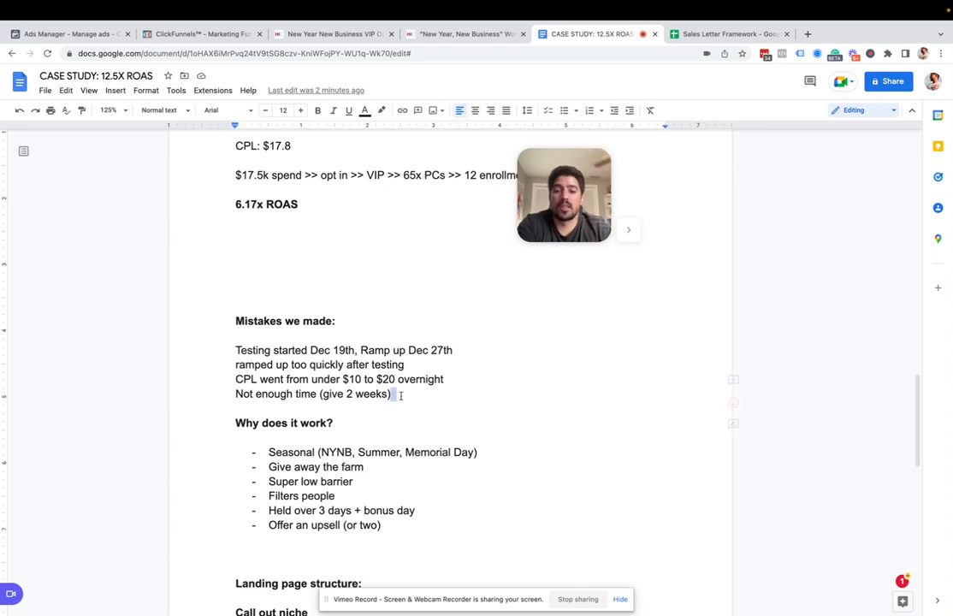
{"action": "left_click_drag", "start_coordinate": [401, 394], "coordinate": [209, 354]}
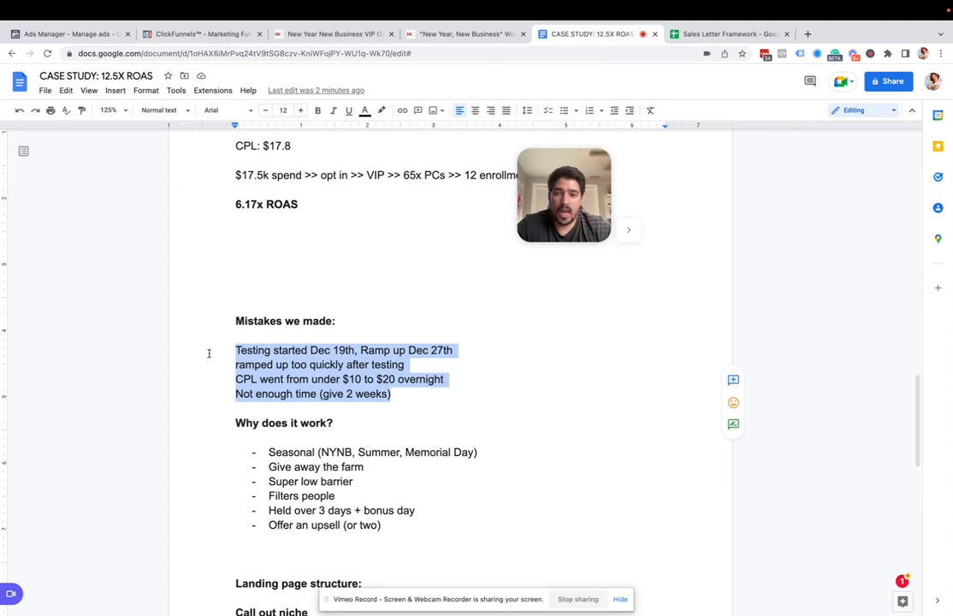
{"action": "scroll", "coordinate": [209, 354], "scroll_direction": "up", "scroll_amount": 1}
{"action": "double_click", "coordinate": [387, 216]}
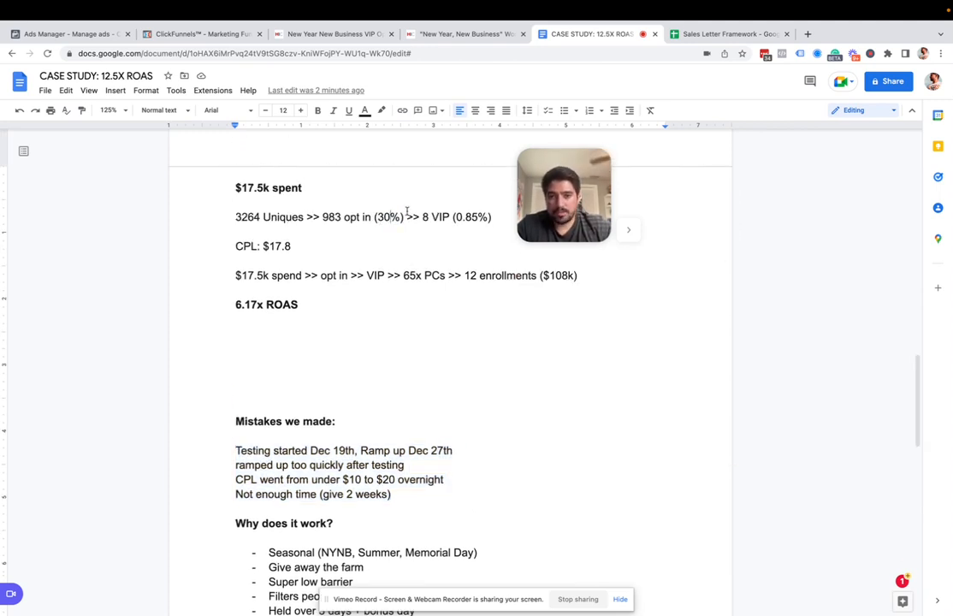
{"action": "left_click_drag", "start_coordinate": [422, 217], "coordinate": [489, 216]}
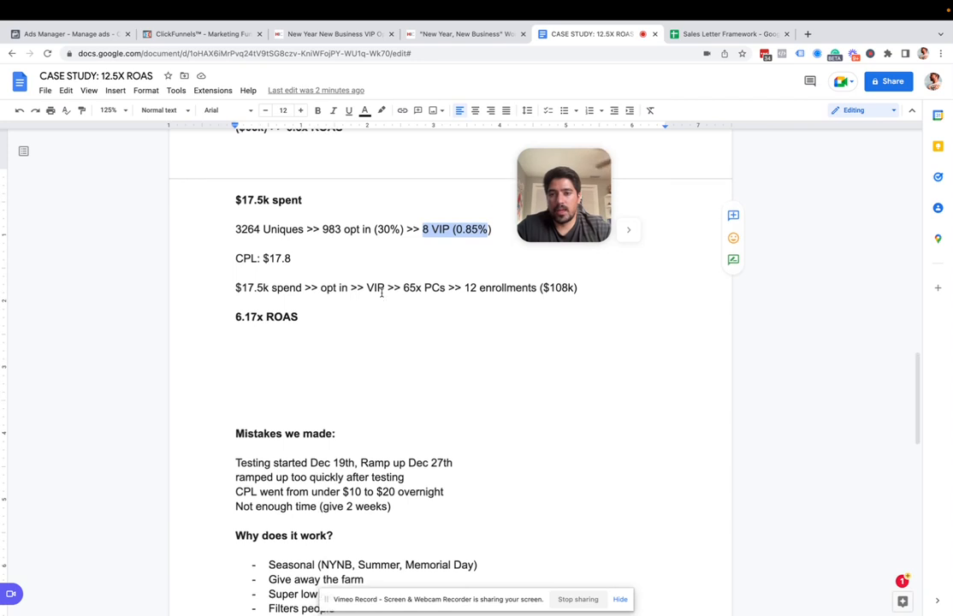
{"action": "scroll", "coordinate": [382, 293], "scroll_direction": "up", "scroll_amount": 5}
{"action": "scroll", "coordinate": [330, 313], "scroll_direction": "down", "scroll_amount": 3}
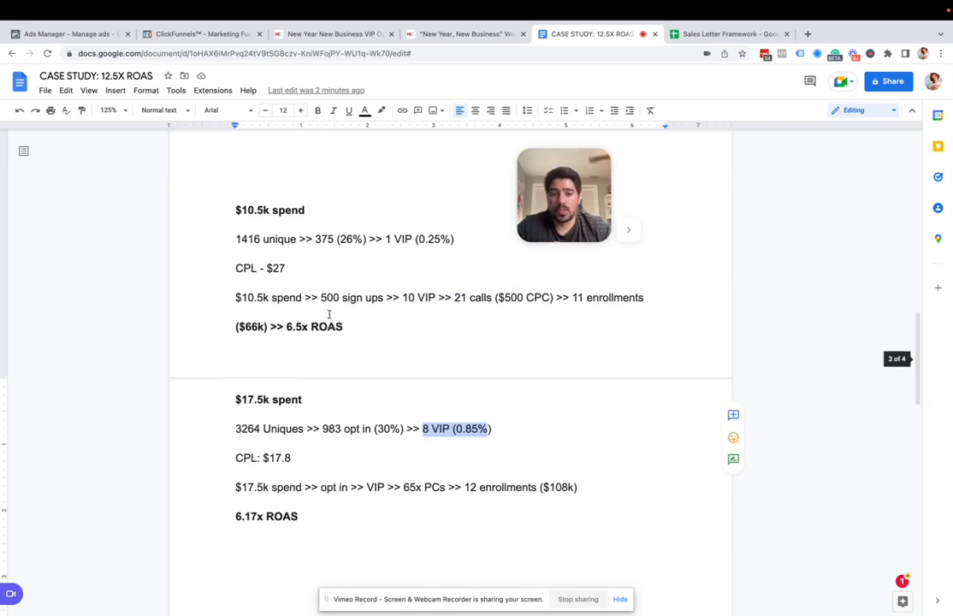
{"action": "left_click", "coordinate": [231, 192]}
{"action": "left_click_drag", "start_coordinate": [235, 399], "coordinate": [296, 399]}
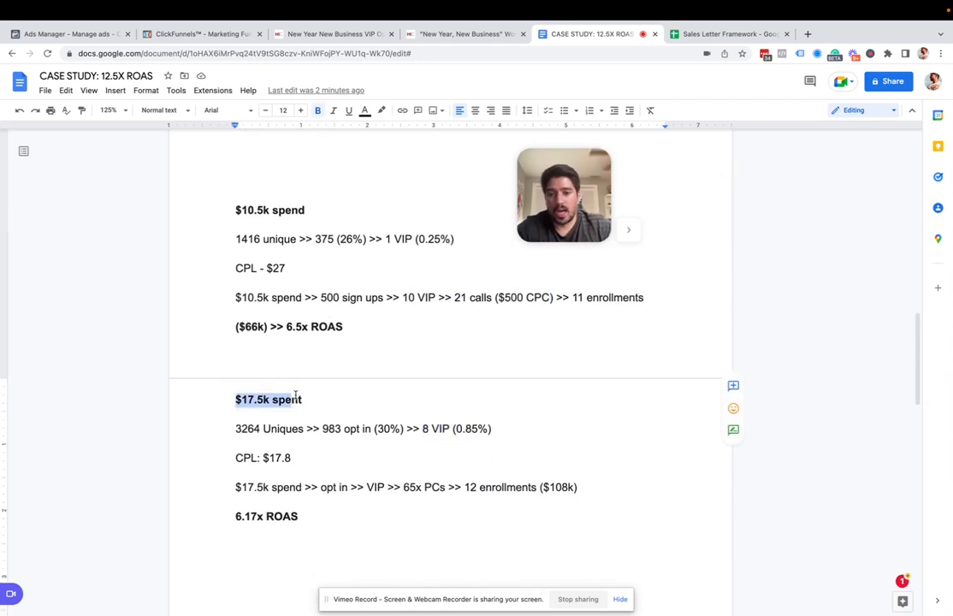
{"action": "left_click", "coordinate": [302, 400]}
{"action": "scroll", "coordinate": [331, 402], "scroll_direction": "down", "scroll_amount": 1}
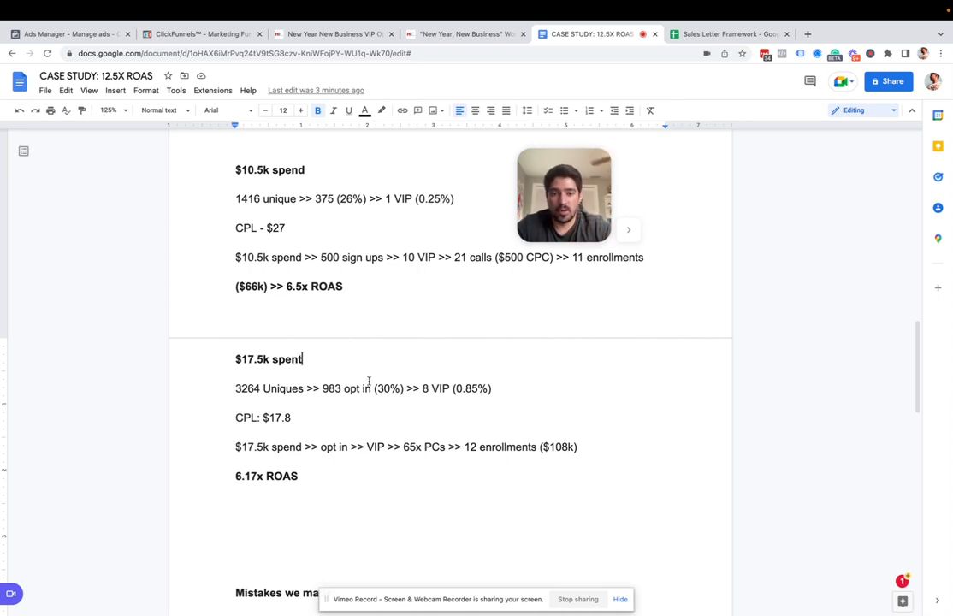
{"action": "scroll", "coordinate": [359, 377], "scroll_direction": "down", "scroll_amount": 3}
{"action": "scroll", "coordinate": [376, 389], "scroll_direction": "down", "scroll_amount": 3}
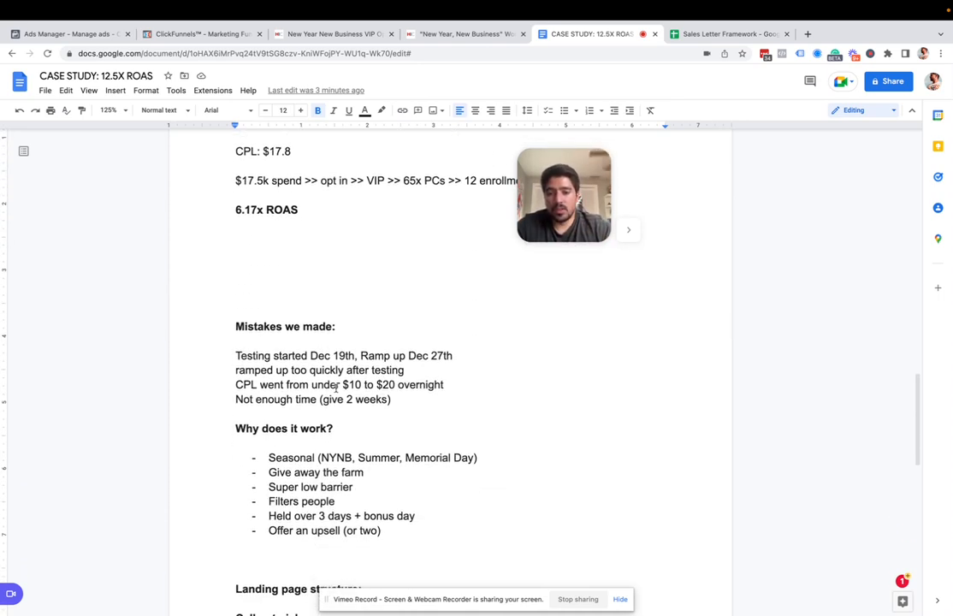
{"action": "scroll", "coordinate": [336, 390], "scroll_direction": "down", "scroll_amount": 3}
{"action": "scroll", "coordinate": [336, 390], "scroll_direction": "down", "scroll_amount": 2}
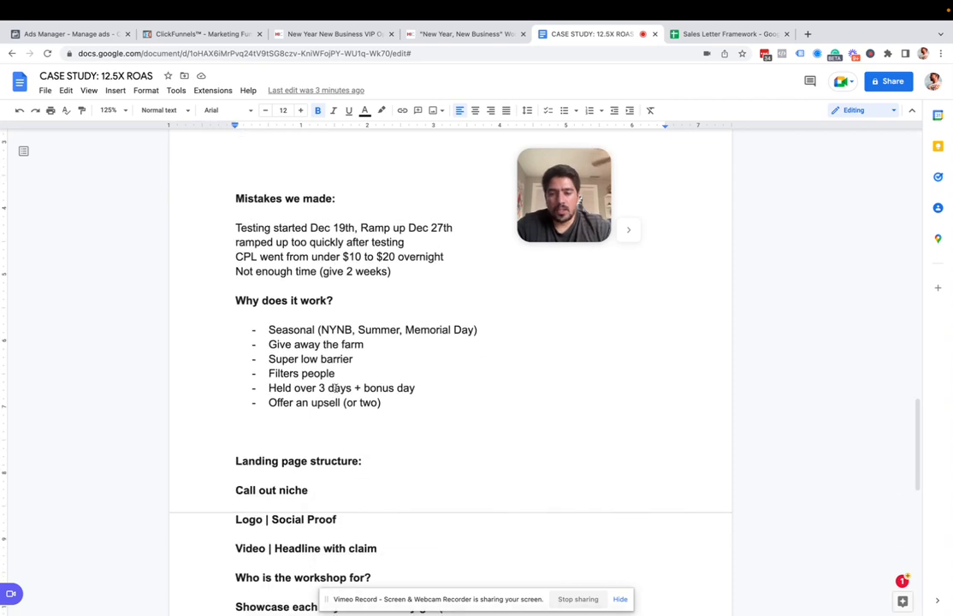
{"action": "scroll", "coordinate": [335, 390], "scroll_direction": "up", "scroll_amount": 1}
{"action": "left_click_drag", "start_coordinate": [236, 338], "coordinate": [481, 441]}
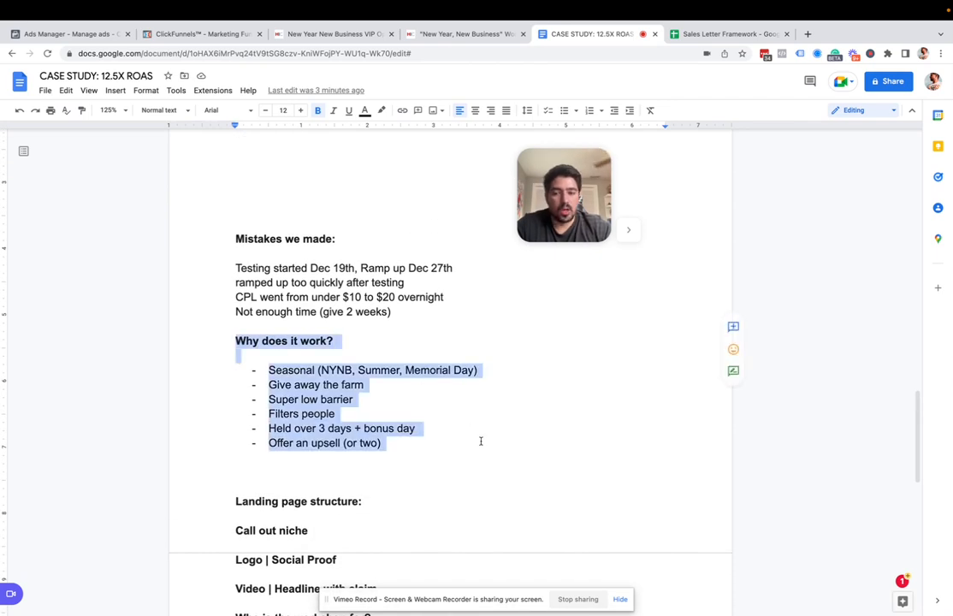
{"action": "triple_click", "coordinate": [368, 371]}
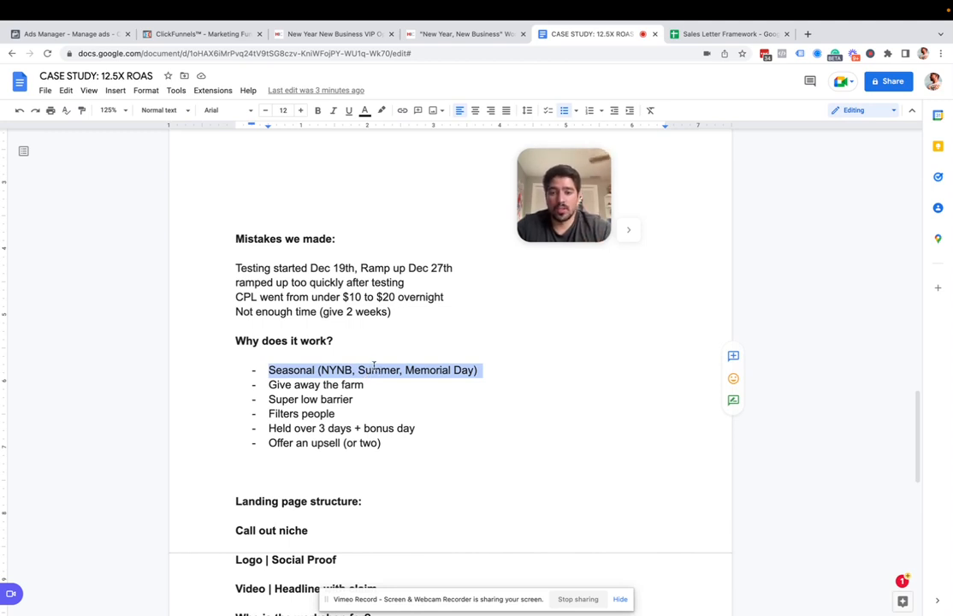
{"action": "left_click", "coordinate": [356, 370]}
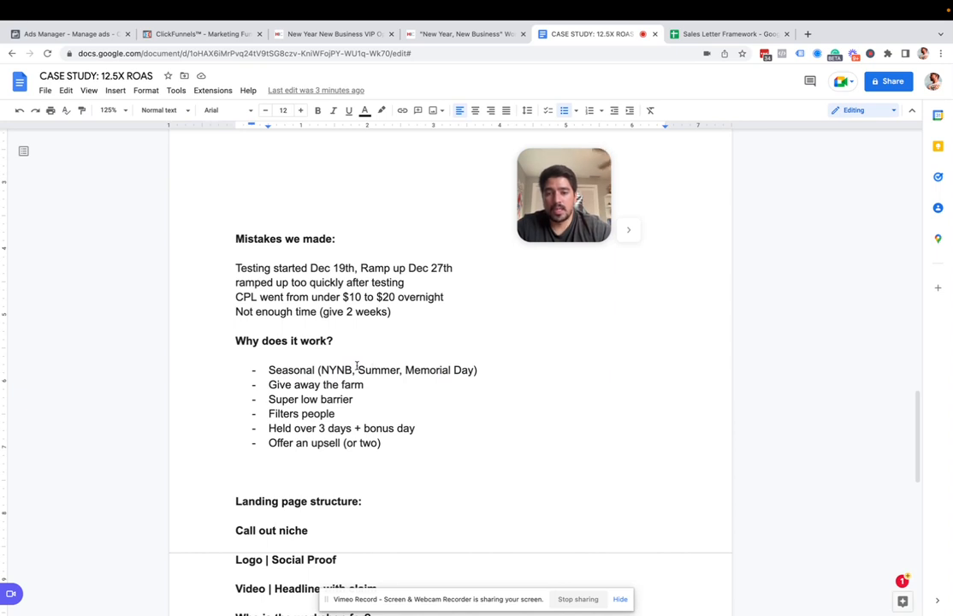
{"action": "left_click_drag", "start_coordinate": [358, 370], "coordinate": [401, 370]}
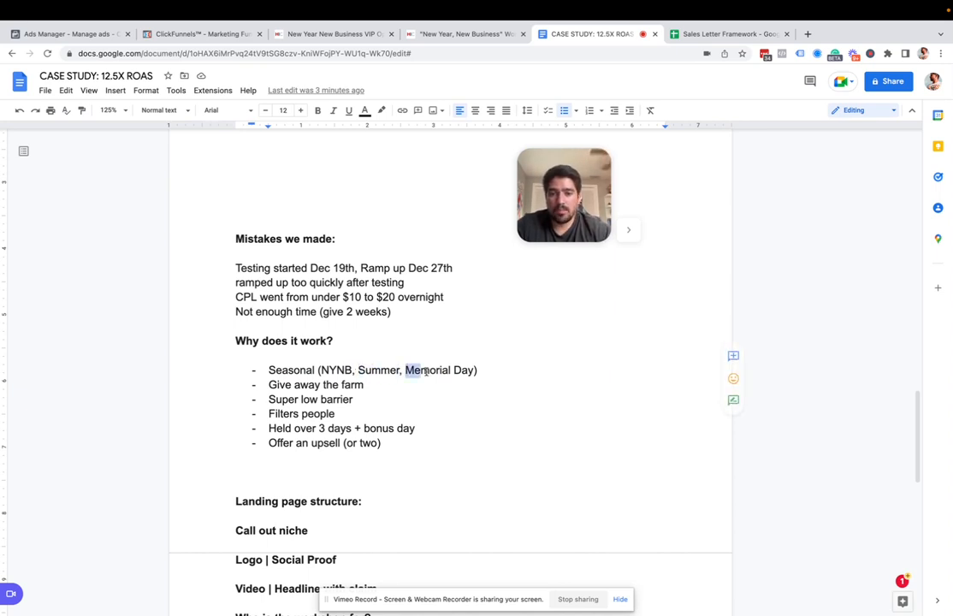
{"action": "left_click_drag", "start_coordinate": [406, 370], "coordinate": [472, 370]}
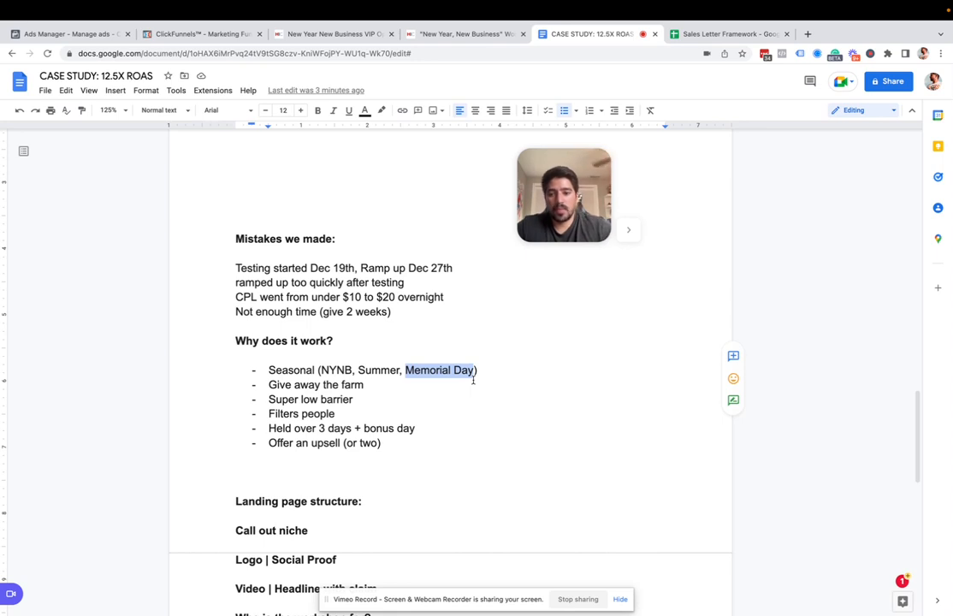
{"action": "left_click", "coordinate": [369, 385]}
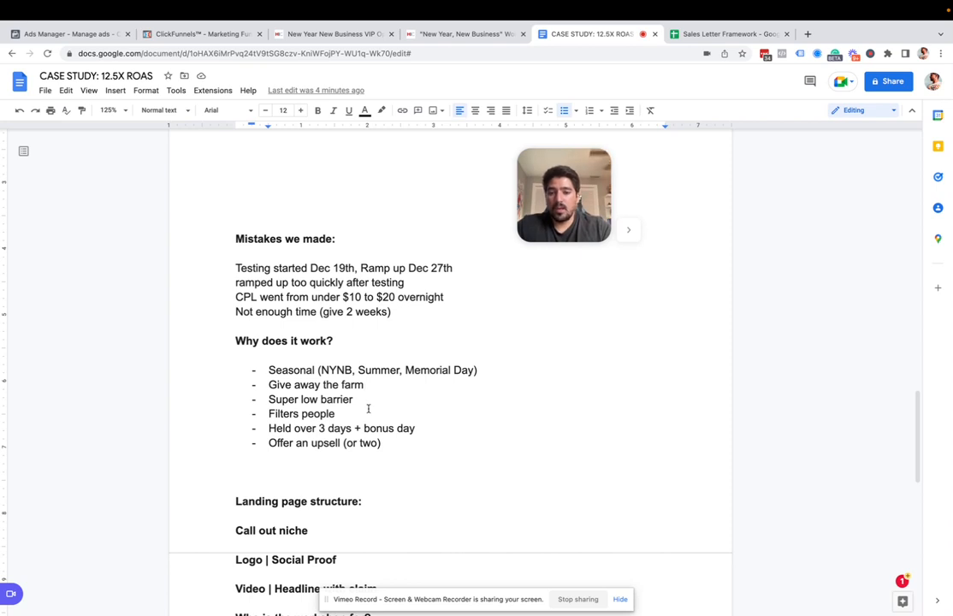
Highlight the Filters people bullet while reviewing why the case study worked
{"action": "double_click", "coordinate": [356, 400]}
{"action": "left_click", "coordinate": [366, 401]}
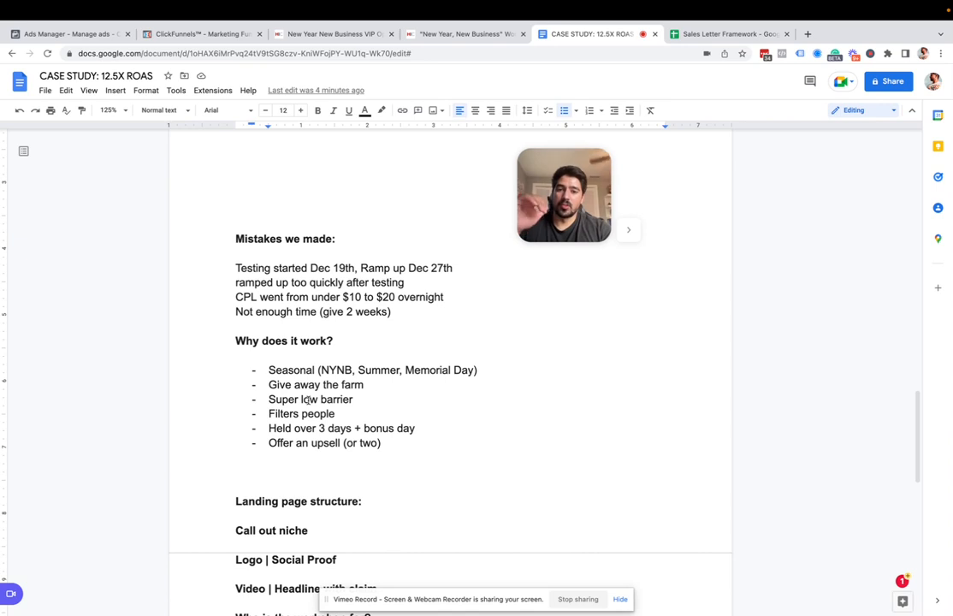
{"action": "left_click", "coordinate": [628, 231]}
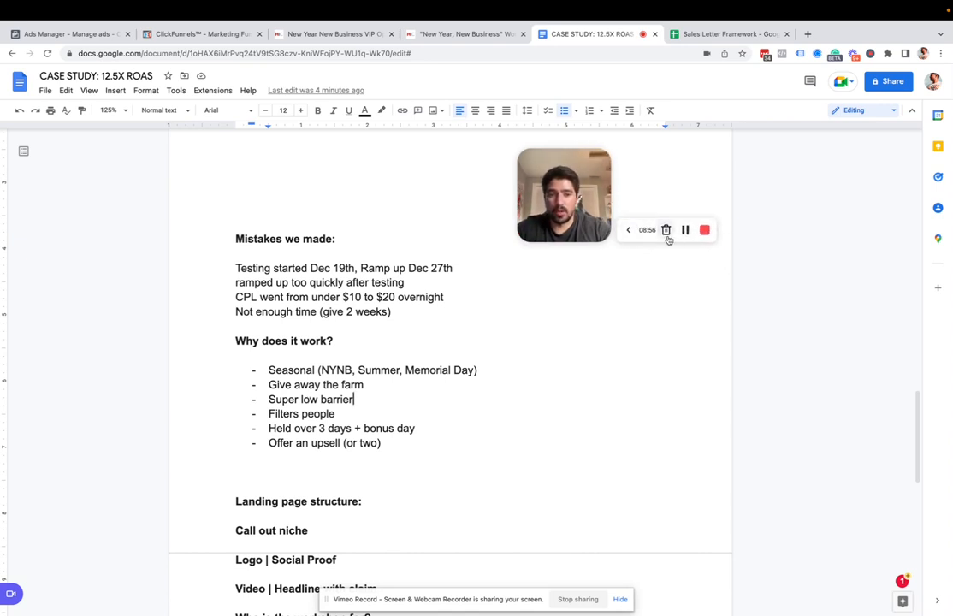
{"action": "left_click", "coordinate": [336, 413]}
{"action": "left_click_drag", "start_coordinate": [336, 414], "coordinate": [268, 413]}
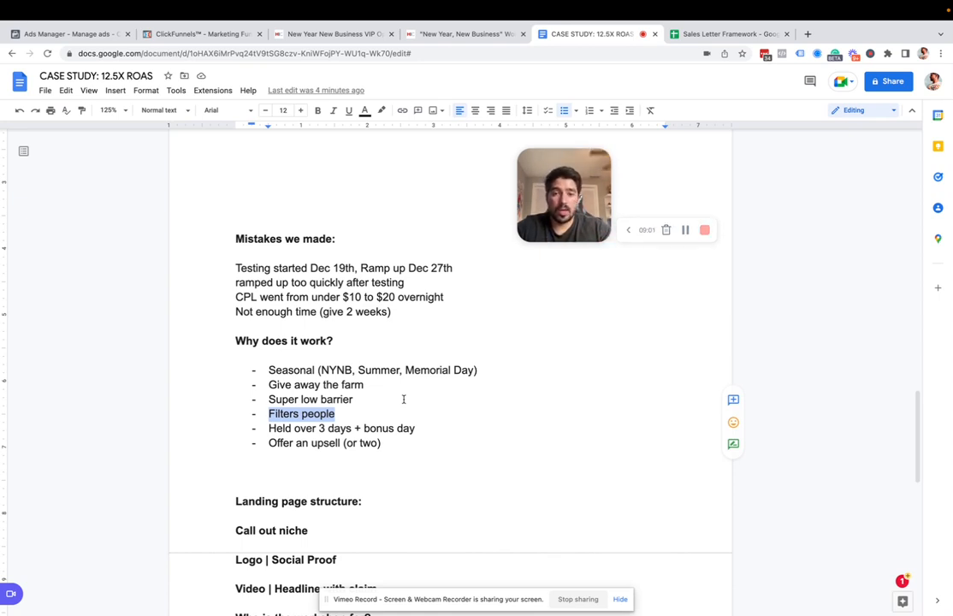
{"action": "scroll", "coordinate": [342, 368], "scroll_direction": "down", "scroll_amount": 1}
Highlight the Held over 3 days and upsell bullets, then leave the case study document
{"action": "left_click", "coordinate": [269, 401]}
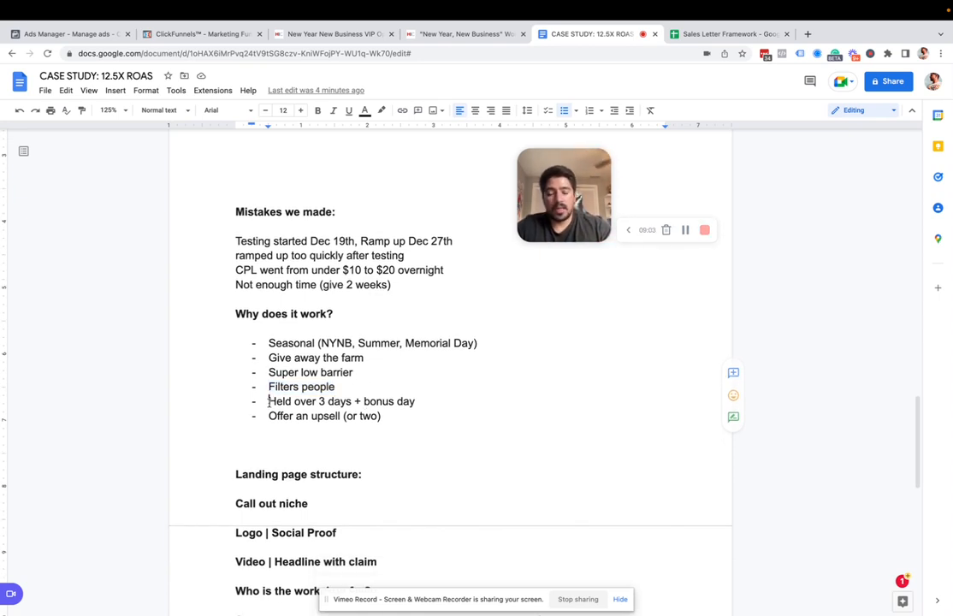
{"action": "left_click_drag", "start_coordinate": [269, 402], "coordinate": [419, 401]}
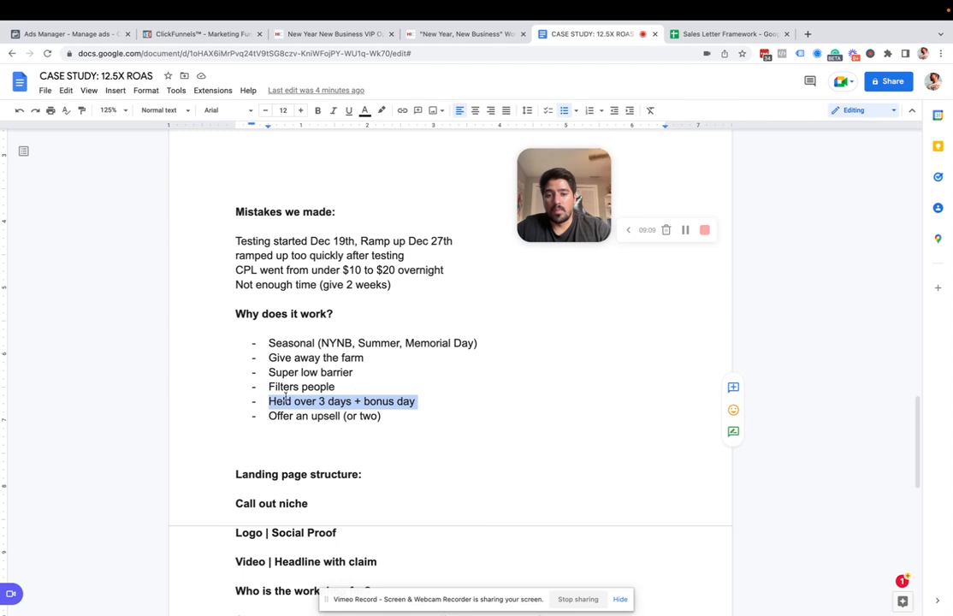
{"action": "left_click_drag", "start_coordinate": [274, 415], "coordinate": [389, 419]}
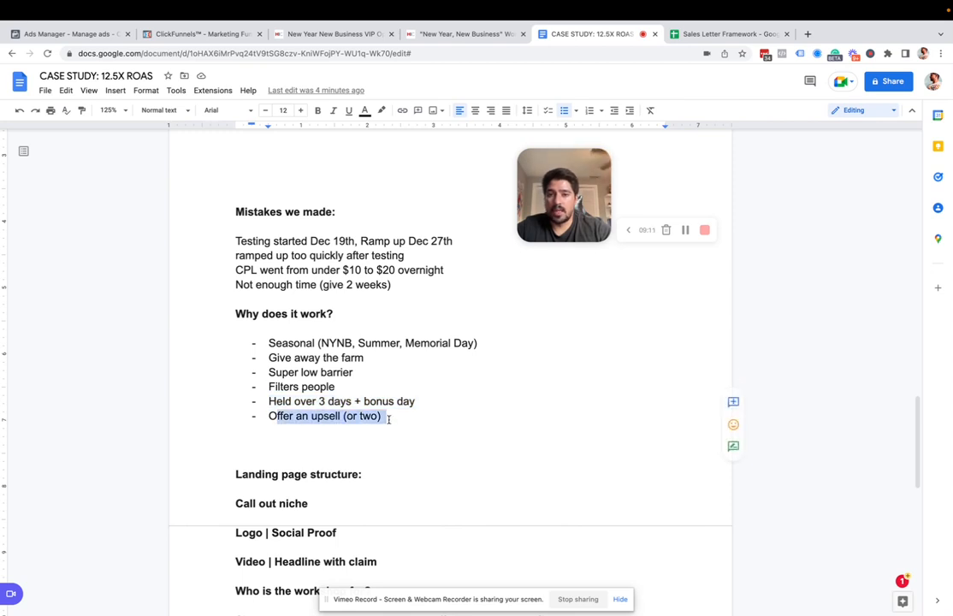
{"action": "scroll", "coordinate": [389, 419], "scroll_direction": "down", "scroll_amount": 2}
{"action": "scroll", "coordinate": [376, 385], "scroll_direction": "down", "scroll_amount": 4}
{"action": "scroll", "coordinate": [368, 359], "scroll_direction": "down", "scroll_amount": 3}
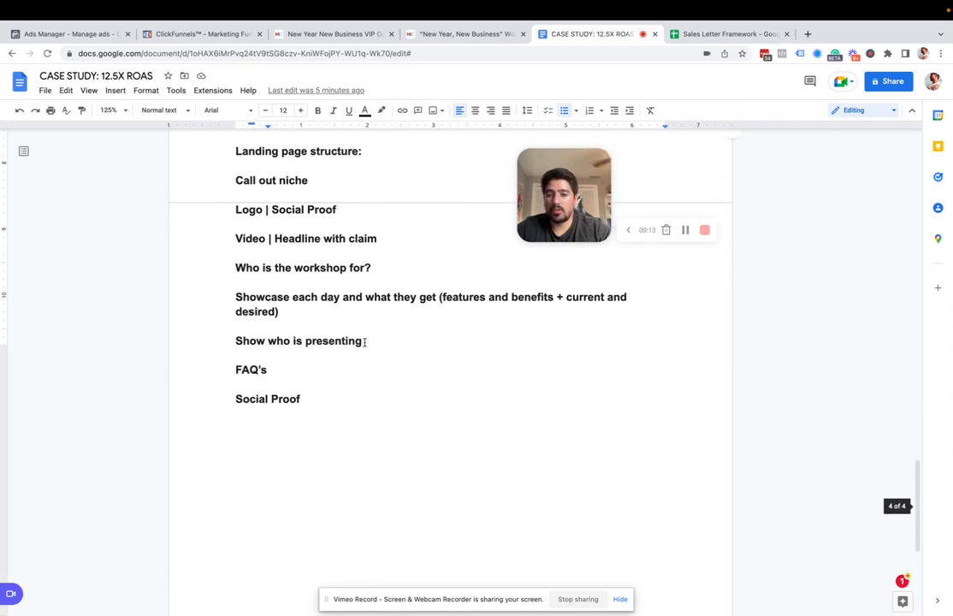
{"action": "scroll", "coordinate": [365, 341], "scroll_direction": "up", "scroll_amount": 3}
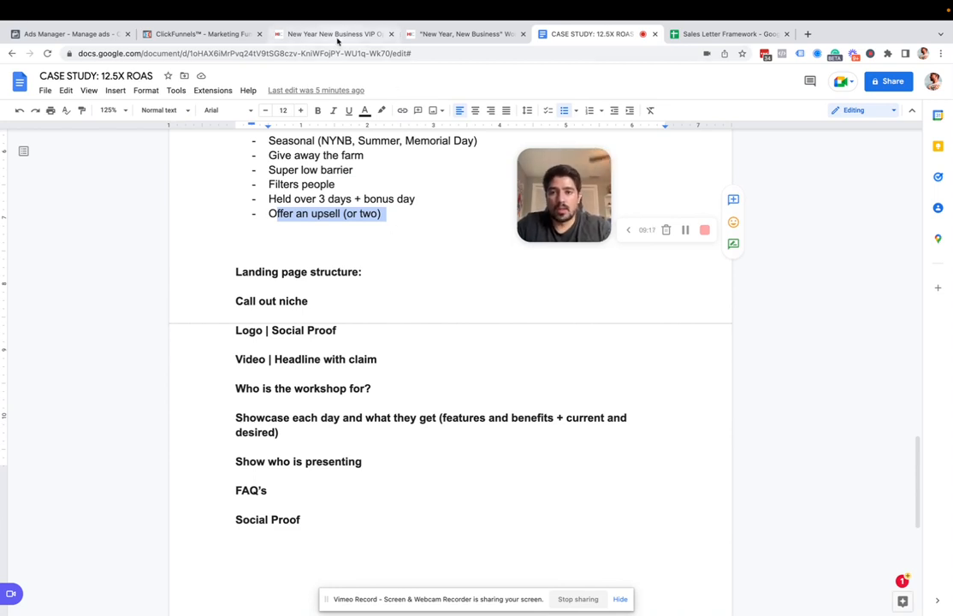
{"action": "left_click", "coordinate": [338, 35]}
Show the New Year workshop page, go to the VIP upgrade page and highlight its 3-minute video headline
{"action": "left_click", "coordinate": [456, 34]}
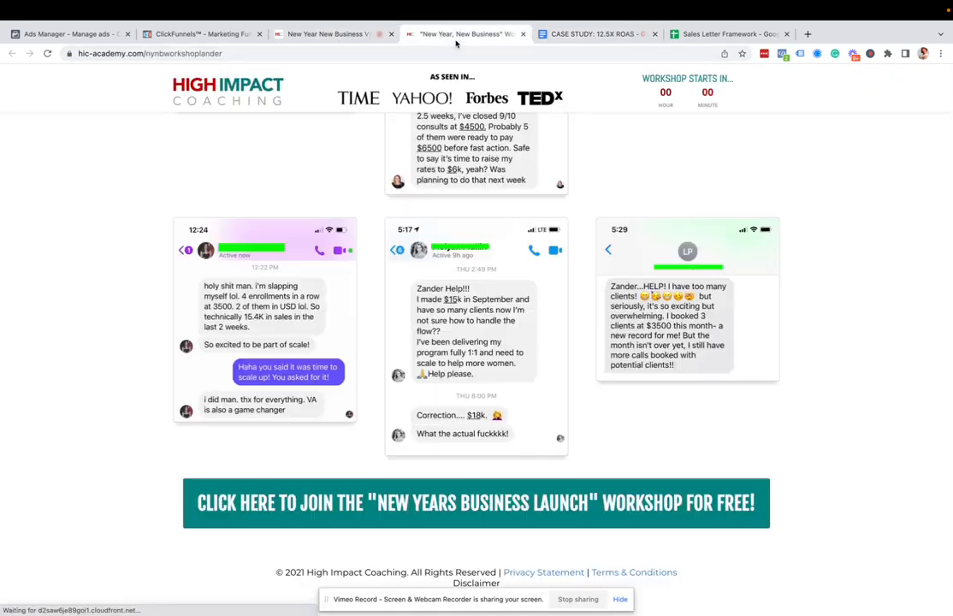
{"action": "scroll", "coordinate": [291, 171], "scroll_direction": "up", "scroll_amount": 15}
{"action": "scroll", "coordinate": [285, 198], "scroll_direction": "up", "scroll_amount": 15}
{"action": "scroll", "coordinate": [286, 199], "scroll_direction": "up", "scroll_amount": 10}
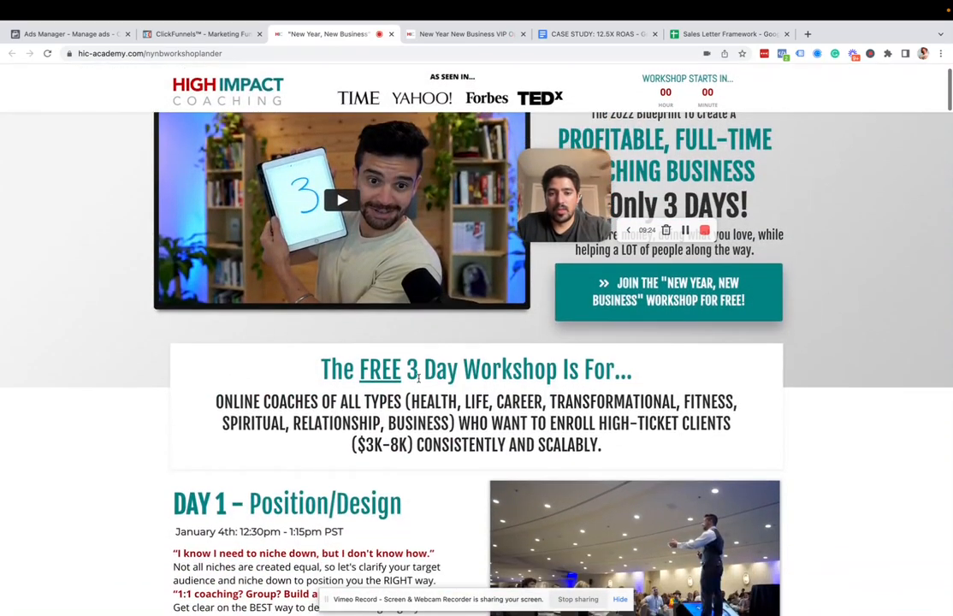
{"action": "left_click", "coordinate": [466, 34]}
{"action": "scroll", "coordinate": [478, 256], "scroll_direction": "down", "scroll_amount": 2}
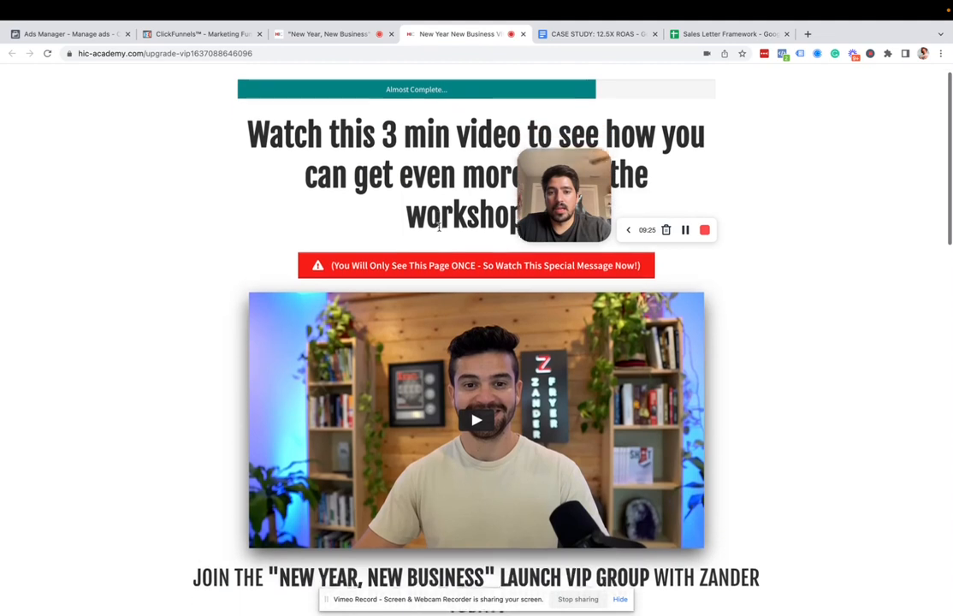
{"action": "left_click_drag", "start_coordinate": [565, 192], "coordinate": [132, 195]}
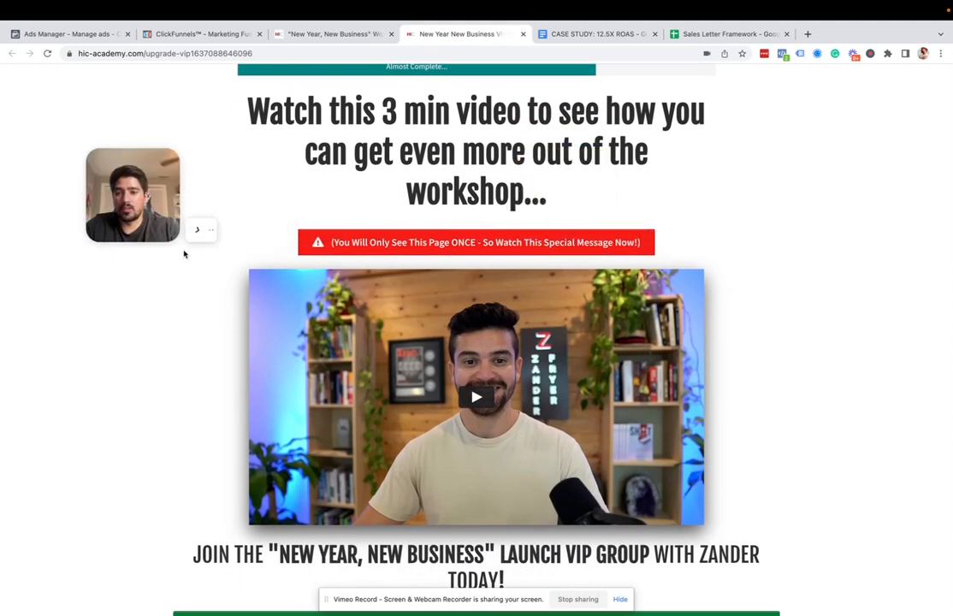
{"action": "mouse_move", "coordinate": [246, 109]}
{"action": "left_mouse_down"}
{"action": "mouse_move", "coordinate": [533, 109]}
{"action": "mouse_move", "coordinate": [599, 177]}
{"action": "left_mouse_up"}
{"action": "scroll", "coordinate": [600, 177], "scroll_direction": "down", "scroll_amount": 2}
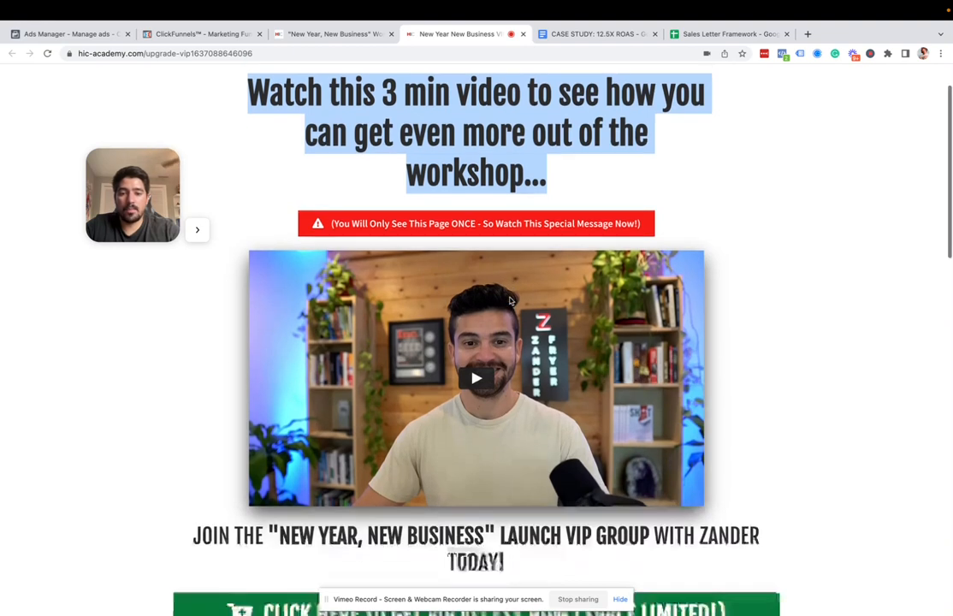
{"action": "scroll", "coordinate": [556, 257], "scroll_direction": "down", "scroll_amount": 2}
{"action": "scroll", "coordinate": [513, 343], "scroll_direction": "down", "scroll_amount": 3}
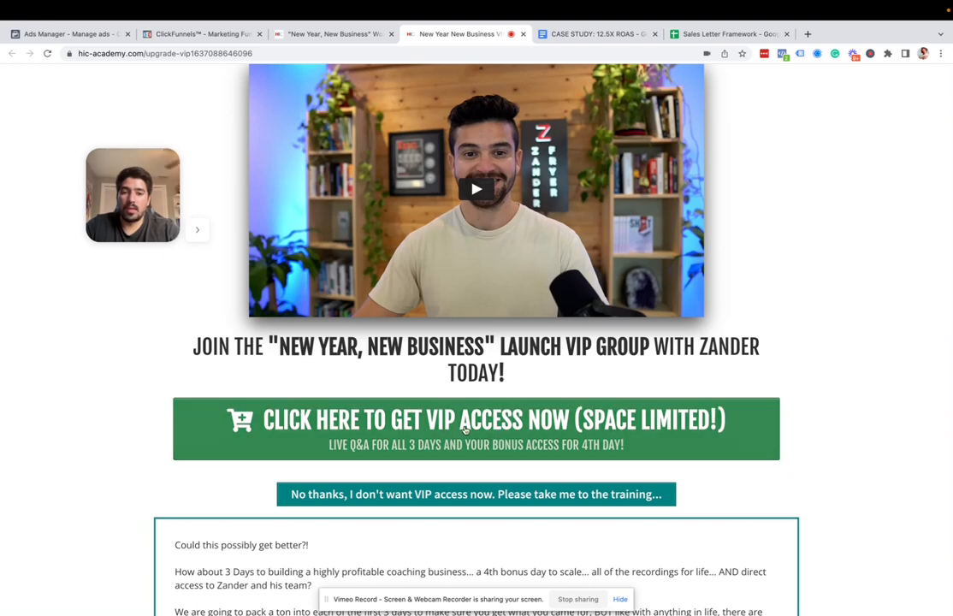
{"action": "scroll", "coordinate": [479, 428], "scroll_direction": "down", "scroll_amount": 1}
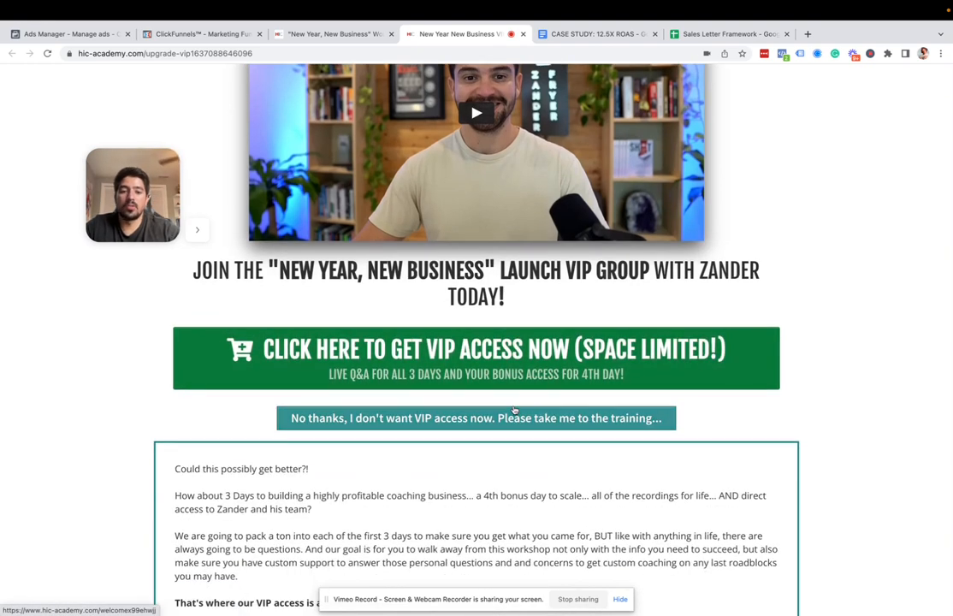
{"action": "scroll", "coordinate": [514, 411], "scroll_direction": "up", "scroll_amount": 5}
{"action": "scroll", "coordinate": [514, 343], "scroll_direction": "up", "scroll_amount": 5}
{"action": "scroll", "coordinate": [571, 274], "scroll_direction": "up", "scroll_amount": 1}
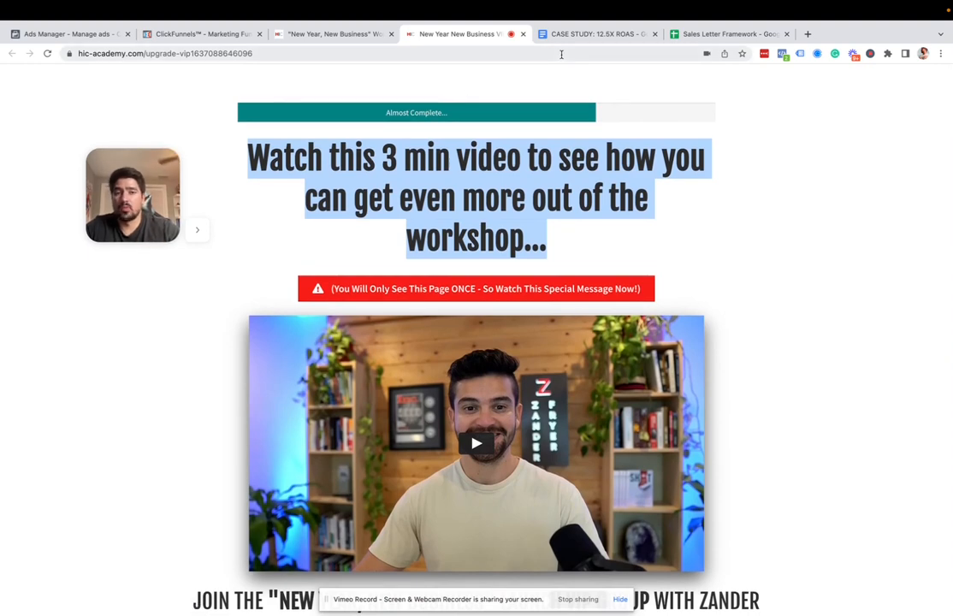
Return to the case study and add blank lines above Landing page structure
{"action": "left_click", "coordinate": [592, 33]}
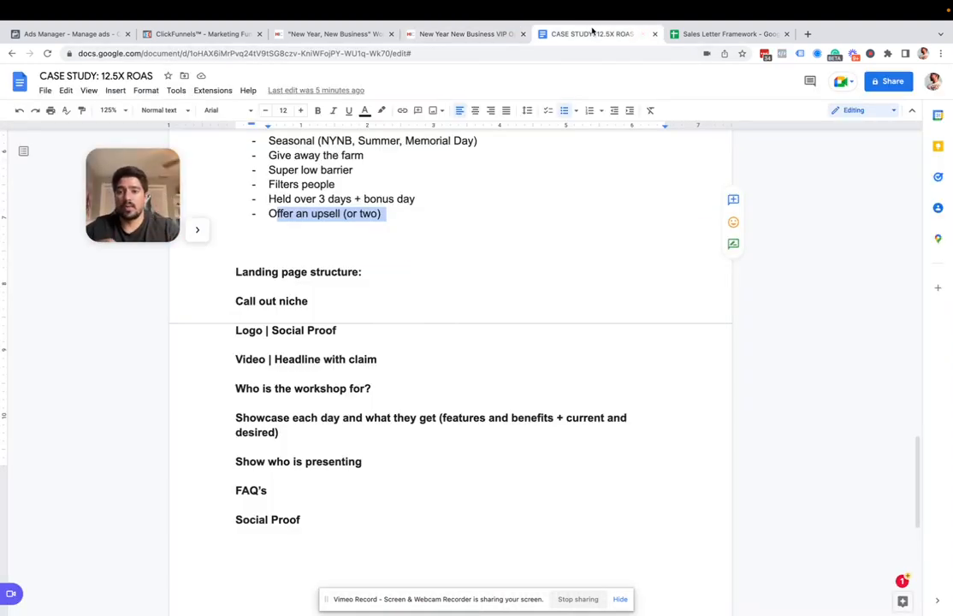
{"action": "left_click", "coordinate": [234, 272]}
{"action": "key", "text": "Return"}
{"action": "key", "text": "Return"}
{"action": "key", "text": "Return"}
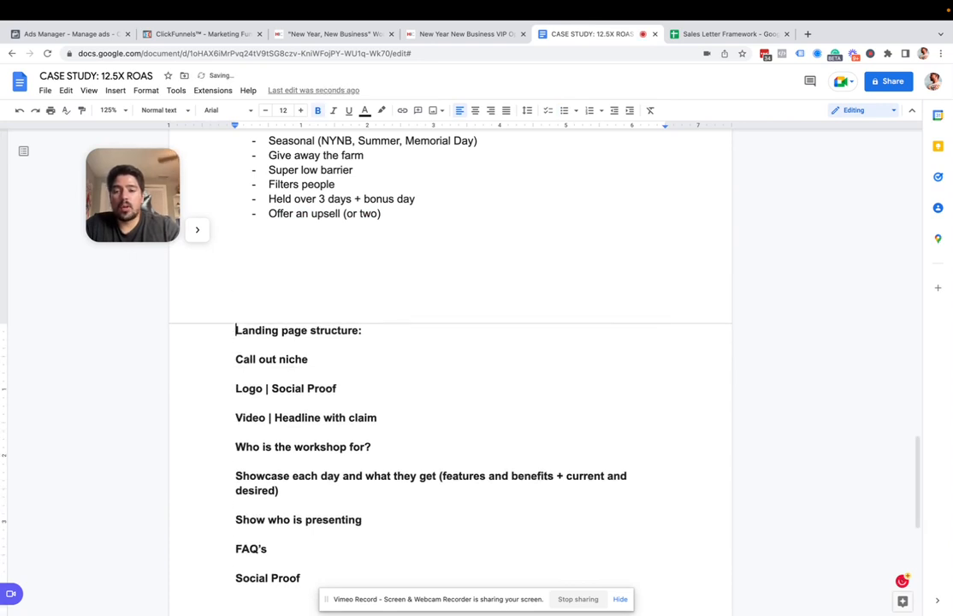
{"action": "key", "text": "Return"}
{"action": "key", "text": "Return"}
{"action": "key", "text": "Return"}
Highlight the 1 VIP (0.25%) and 375 (26%) opt-in figures while explaining
{"action": "left_click", "coordinate": [398, 217]}
{"action": "left_click_drag", "start_coordinate": [387, 214], "coordinate": [311, 214]}
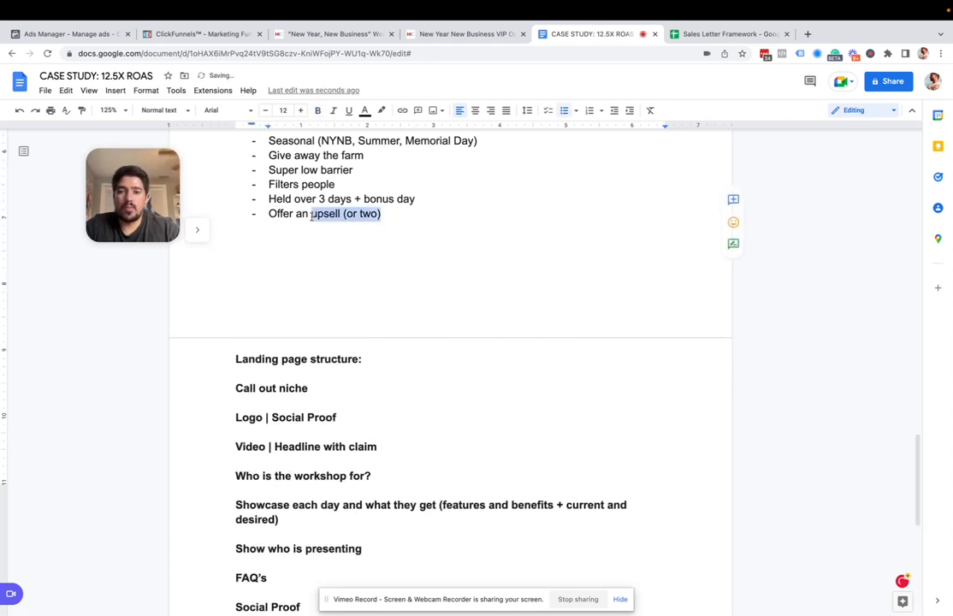
{"action": "scroll", "coordinate": [385, 257], "scroll_direction": "up", "scroll_amount": 5}
{"action": "scroll", "coordinate": [385, 257], "scroll_direction": "up", "scroll_amount": 5}
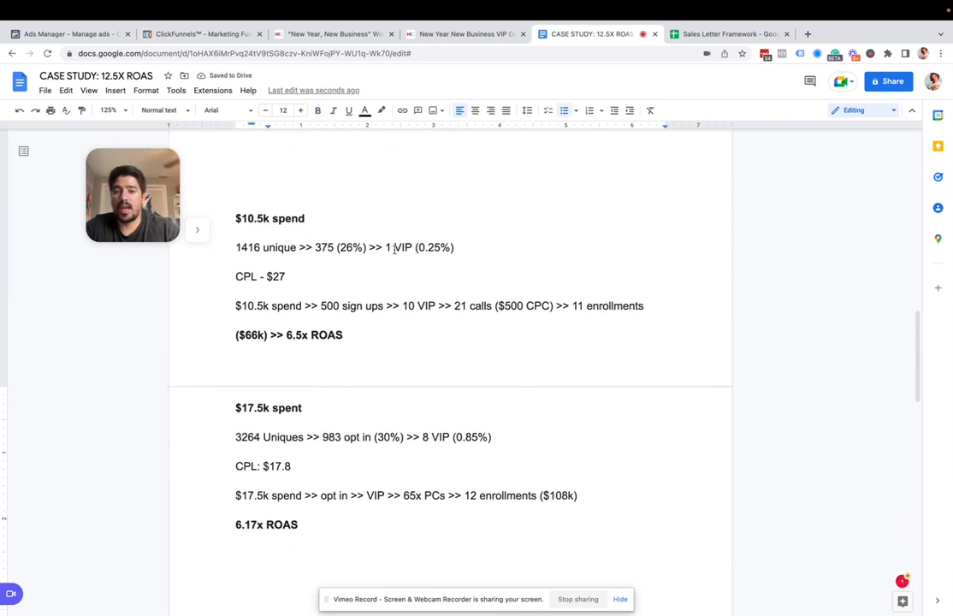
{"action": "left_click_drag", "start_coordinate": [454, 248], "coordinate": [385, 247]}
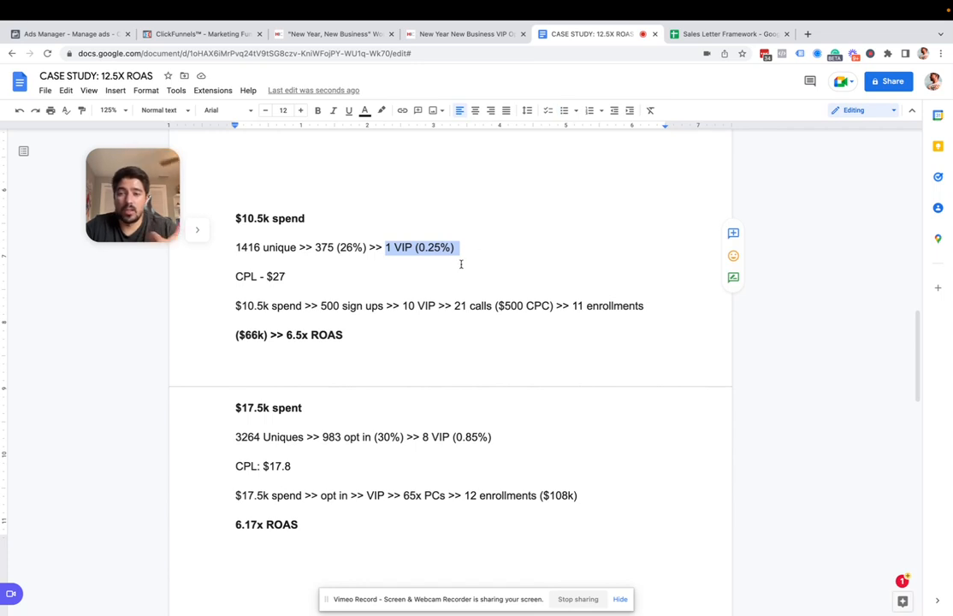
{"action": "left_click", "coordinate": [400, 247]}
{"action": "left_click_drag", "start_coordinate": [315, 247], "coordinate": [463, 247]}
{"action": "left_click", "coordinate": [394, 257]}
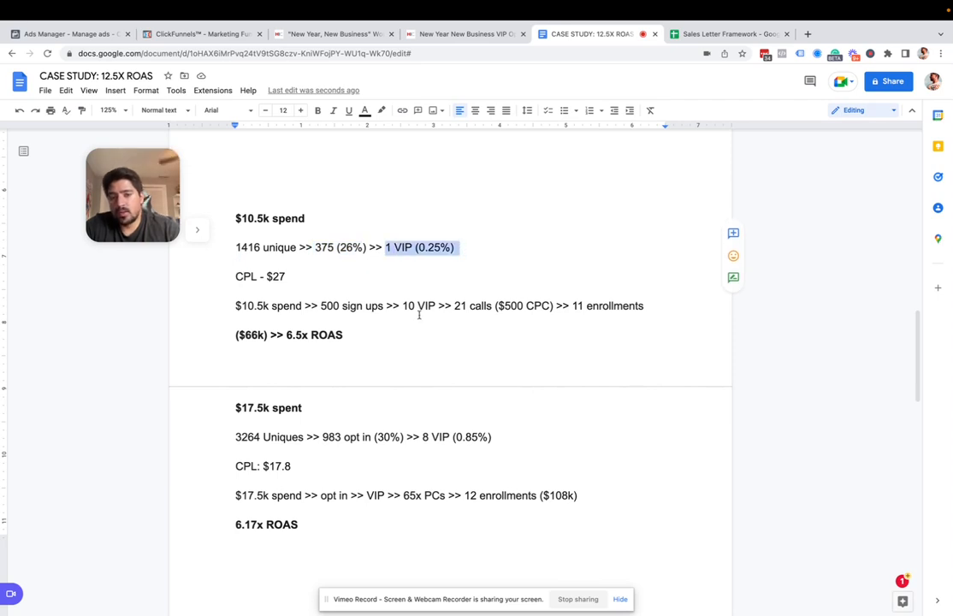
{"action": "scroll", "coordinate": [419, 316], "scroll_direction": "down", "scroll_amount": 2}
{"action": "left_click_drag", "start_coordinate": [422, 382], "coordinate": [492, 382]}
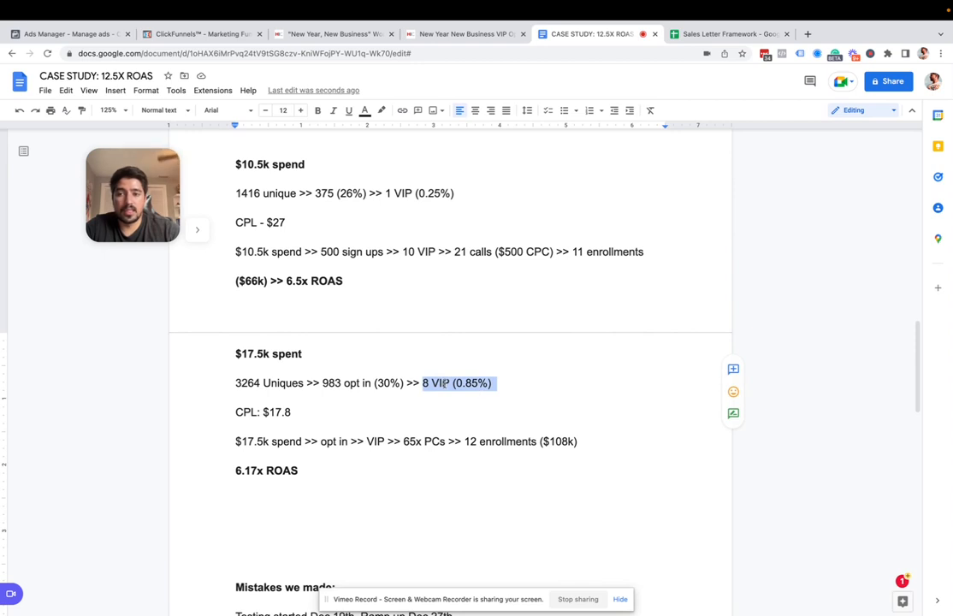
{"action": "scroll", "coordinate": [446, 382], "scroll_direction": "down", "scroll_amount": 2}
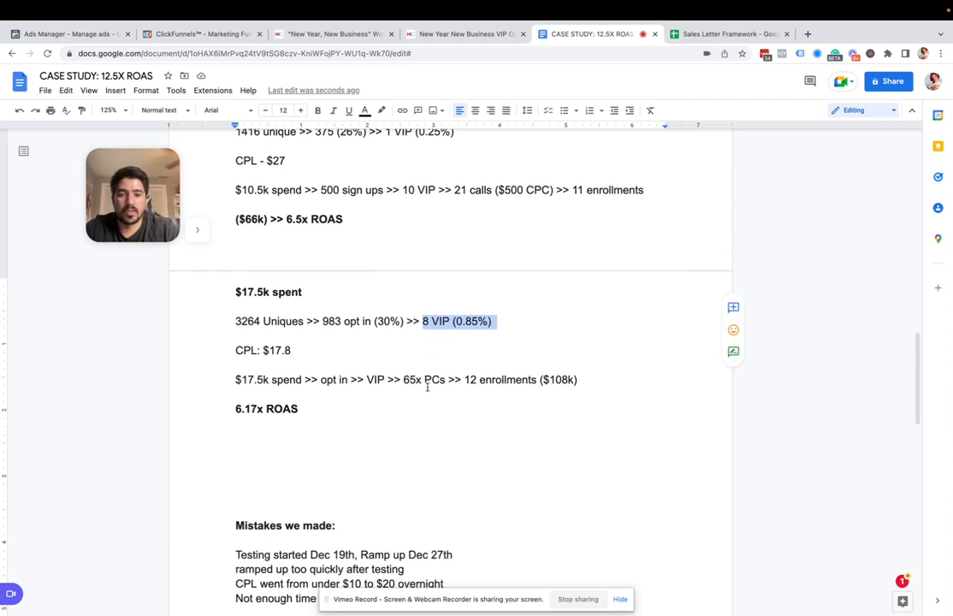
{"action": "scroll", "coordinate": [427, 387], "scroll_direction": "down", "scroll_amount": 5}
{"action": "scroll", "coordinate": [427, 386], "scroll_direction": "down", "scroll_amount": 3}
{"action": "scroll", "coordinate": [427, 387], "scroll_direction": "down", "scroll_amount": 8}
{"action": "scroll", "coordinate": [427, 387], "scroll_direction": "down", "scroll_amount": 3}
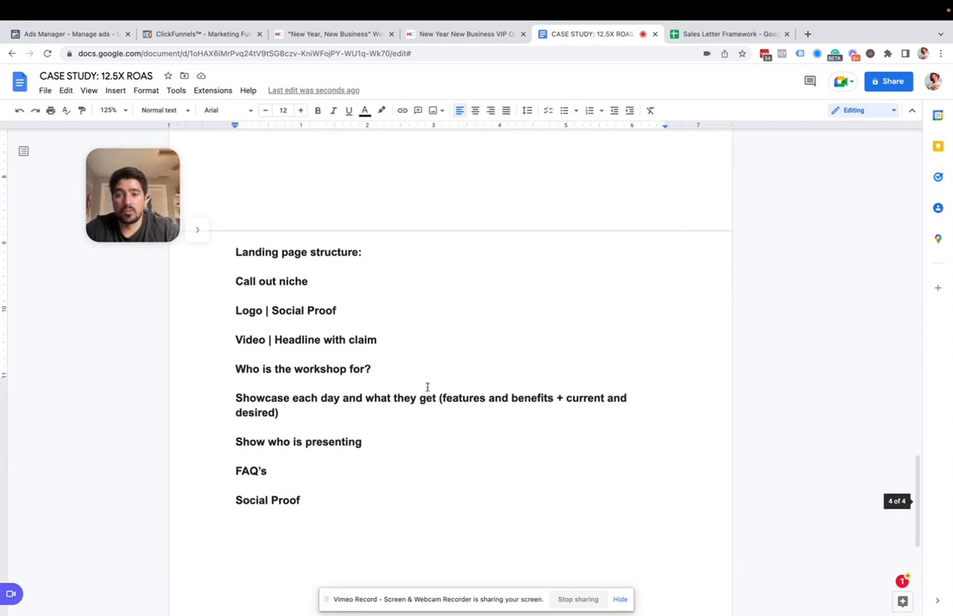
{"action": "scroll", "coordinate": [398, 347], "scroll_direction": "down", "scroll_amount": 2}
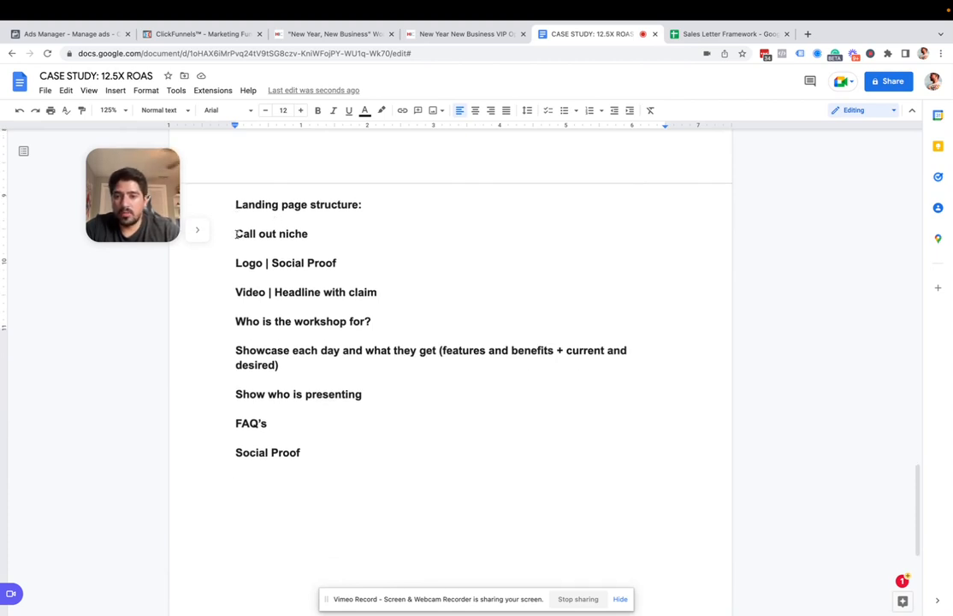
{"action": "left_click_drag", "start_coordinate": [236, 234], "coordinate": [317, 233]}
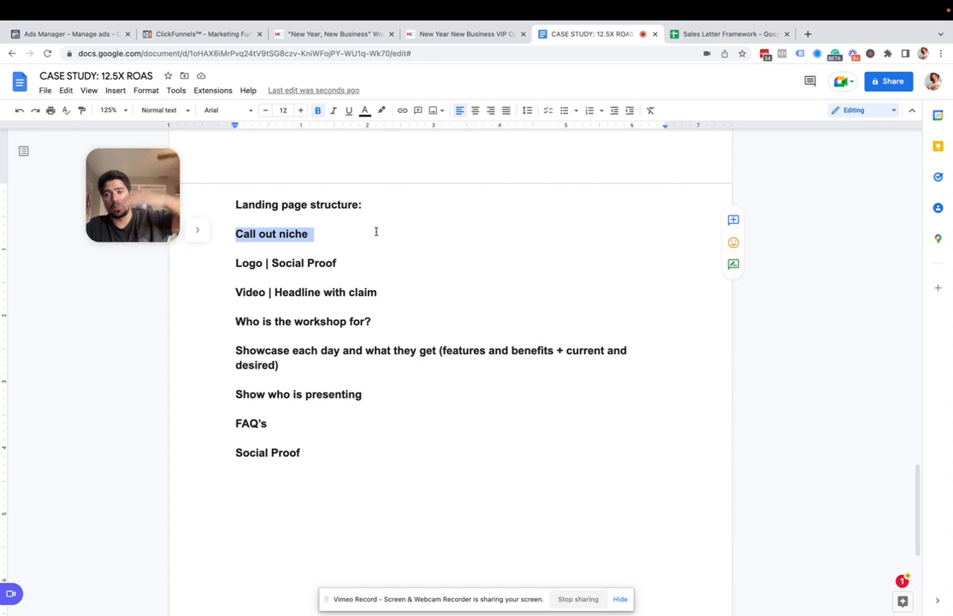
{"action": "left_click", "coordinate": [303, 236]}
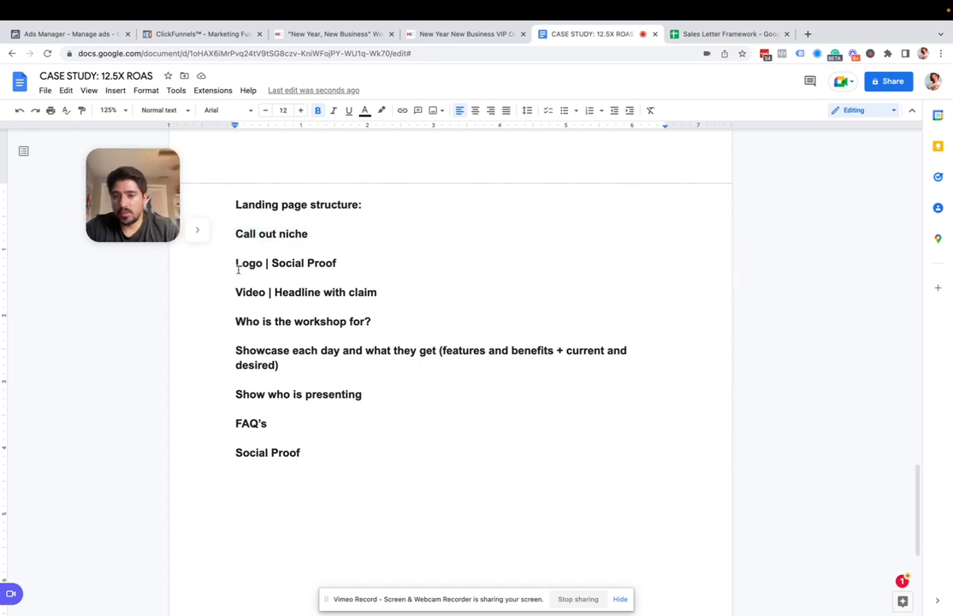
{"action": "left_click", "coordinate": [296, 263]}
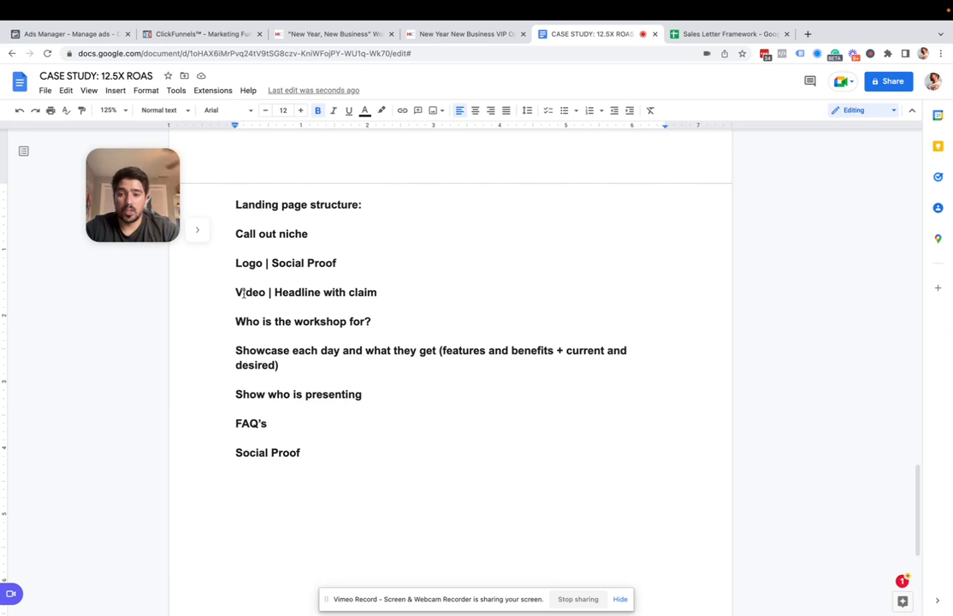
{"action": "left_click_drag", "start_coordinate": [275, 292], "coordinate": [444, 291]}
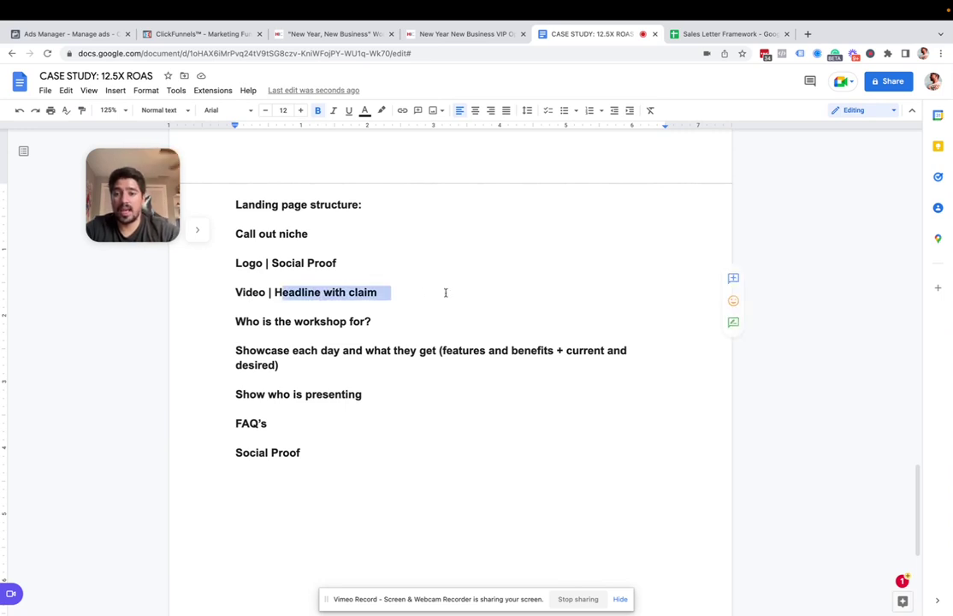
{"action": "left_click", "coordinate": [354, 292]}
{"action": "type", "text": "BIG "}
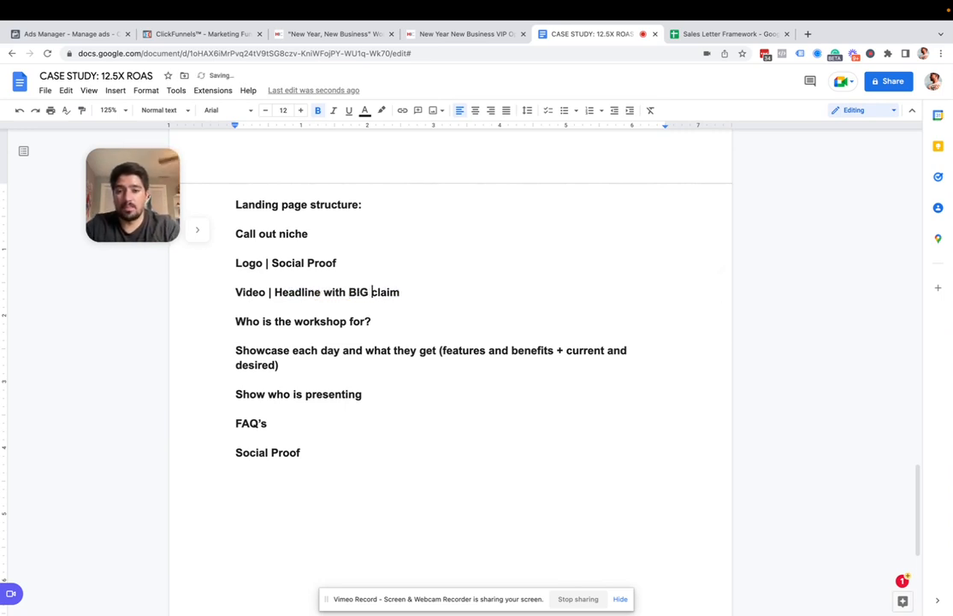
{"action": "type", "text": "BOLD"}
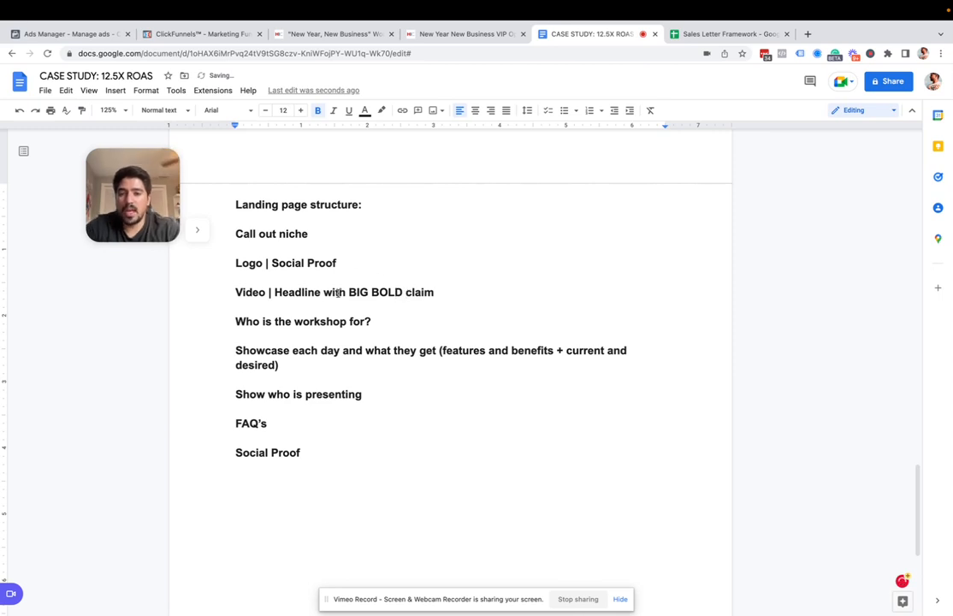
{"action": "left_click_drag", "start_coordinate": [275, 292], "coordinate": [437, 293]}
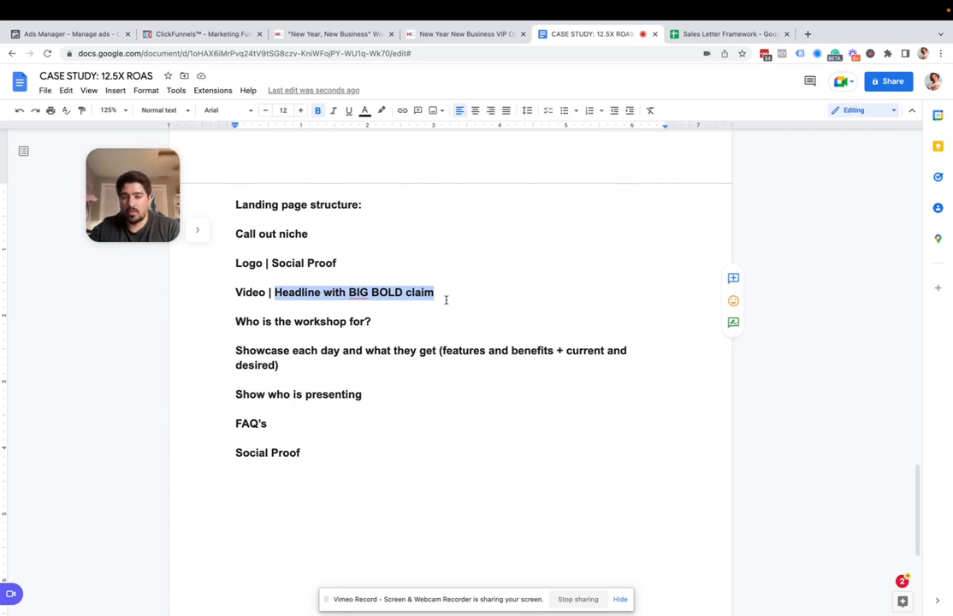
{"action": "left_click", "coordinate": [371, 323]}
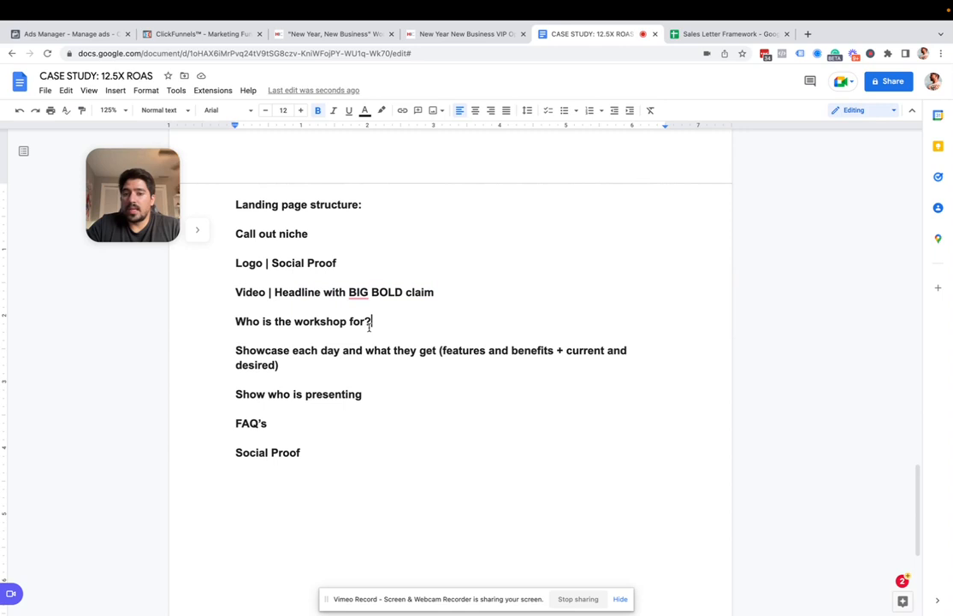
{"action": "left_click", "coordinate": [314, 368]}
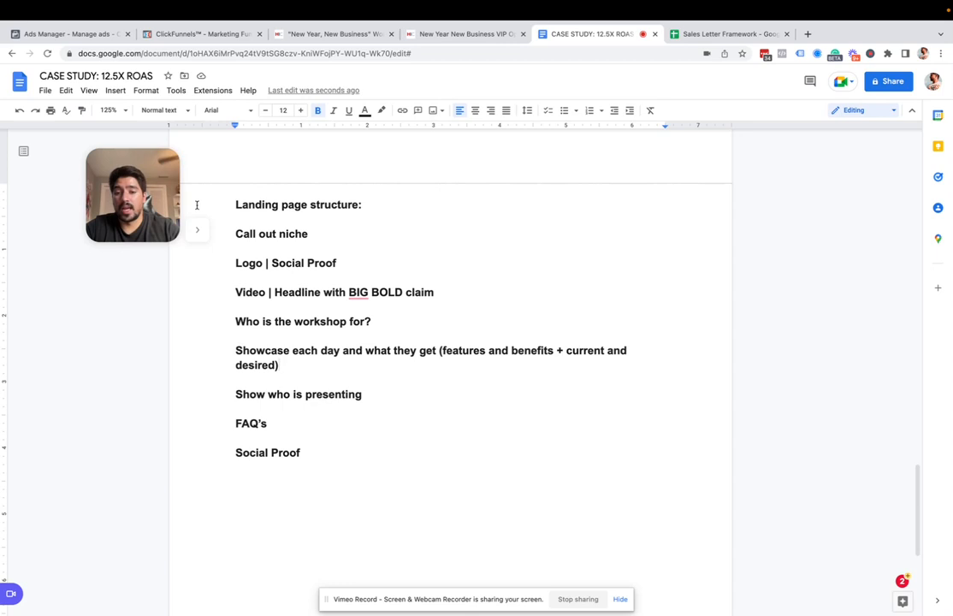
Move the features and benefits note to its own line and highlight its wording
{"action": "left_click_drag", "start_coordinate": [133, 195], "coordinate": [82, 194]}
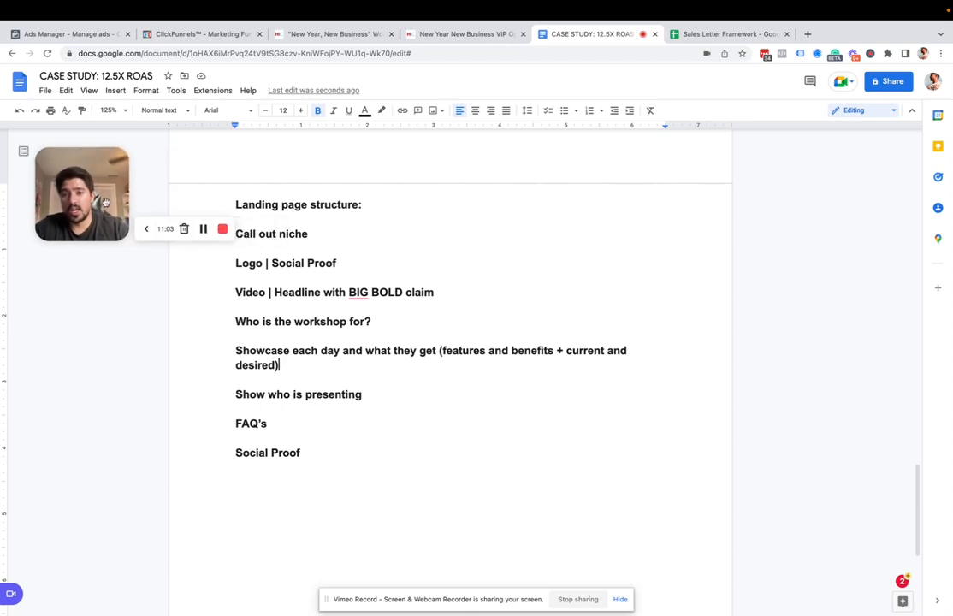
{"action": "left_click", "coordinate": [439, 350]}
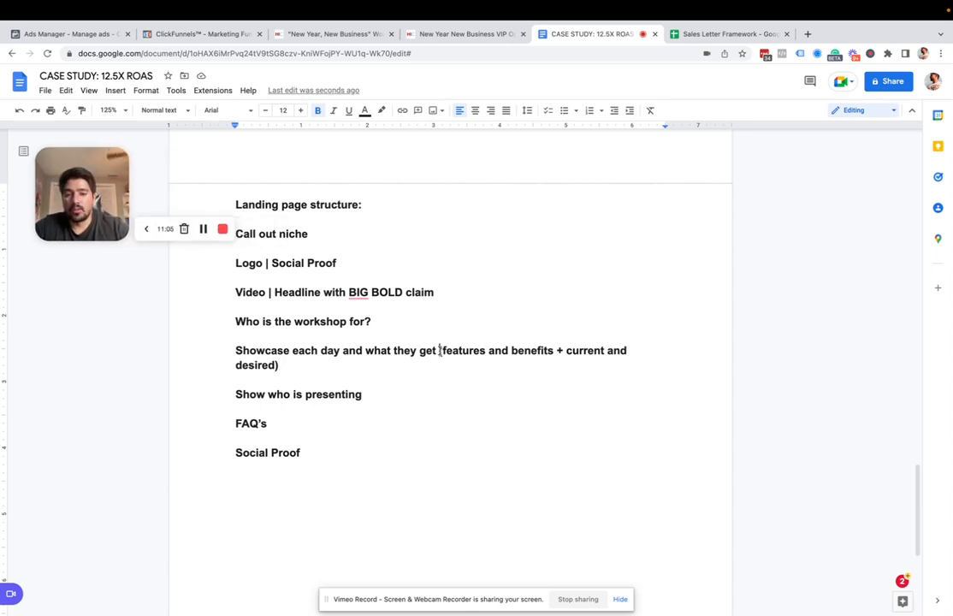
{"action": "key", "text": "Return"}
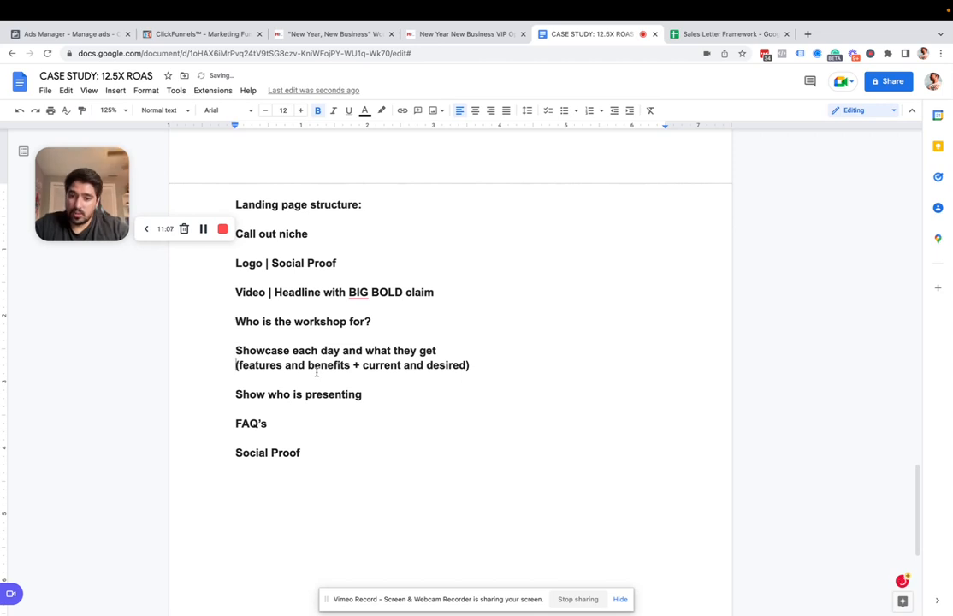
{"action": "left_click_drag", "start_coordinate": [236, 365], "coordinate": [356, 366]}
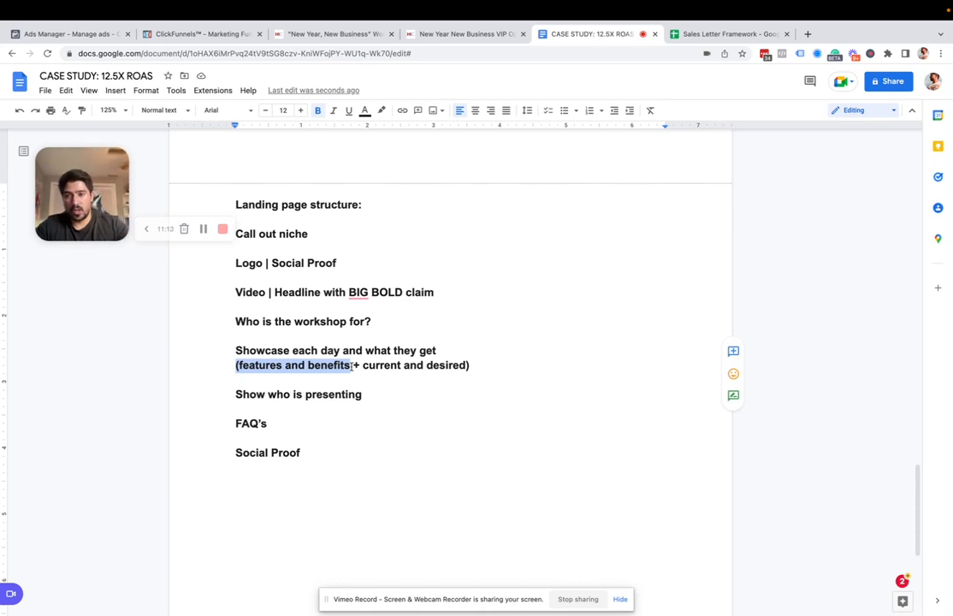
{"action": "left_click_drag", "start_coordinate": [361, 365], "coordinate": [491, 367]}
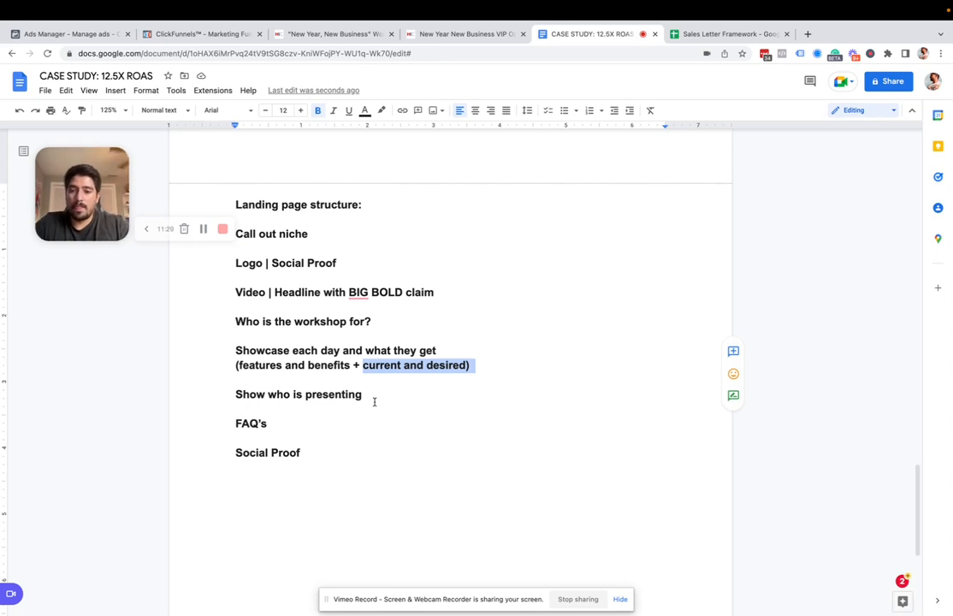
Highlight the presenter and FAQ's lines, then label Social Proof with ' (client testimonials)'
{"action": "left_click_drag", "start_coordinate": [368, 394], "coordinate": [207, 397]}
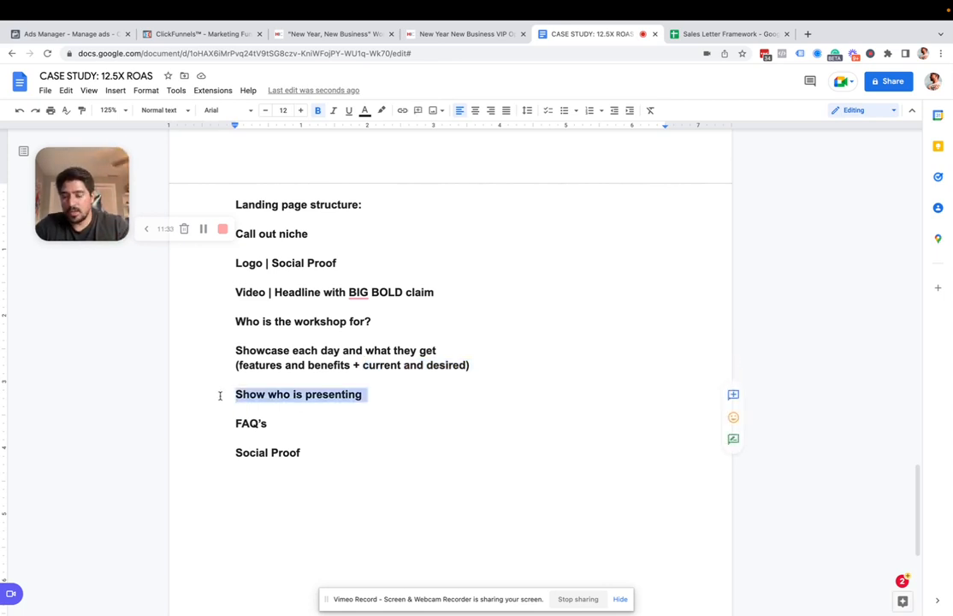
{"action": "left_click_drag", "start_coordinate": [232, 423], "coordinate": [276, 424]}
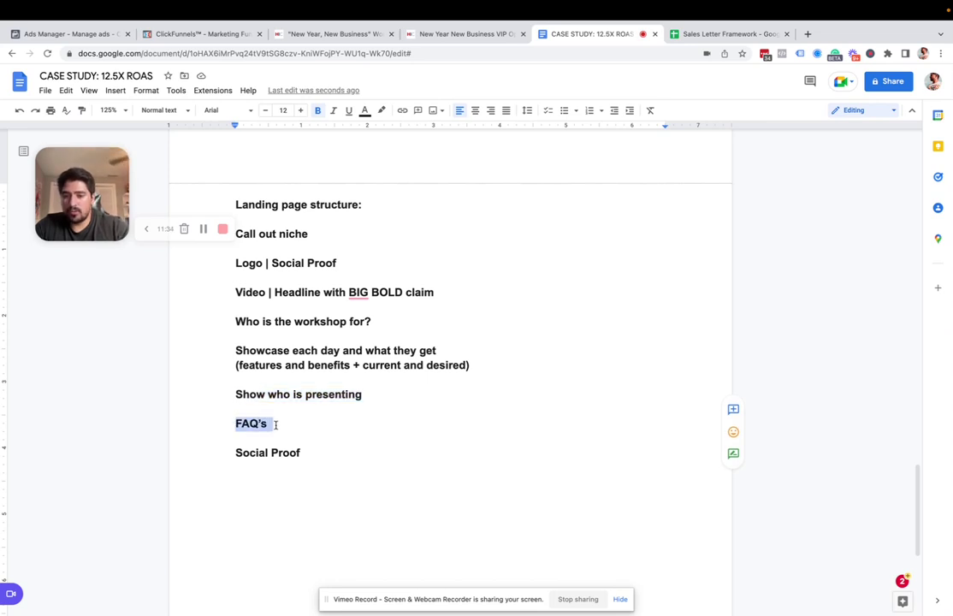
{"action": "left_click", "coordinate": [231, 453]}
{"action": "left_click", "coordinate": [313, 453]}
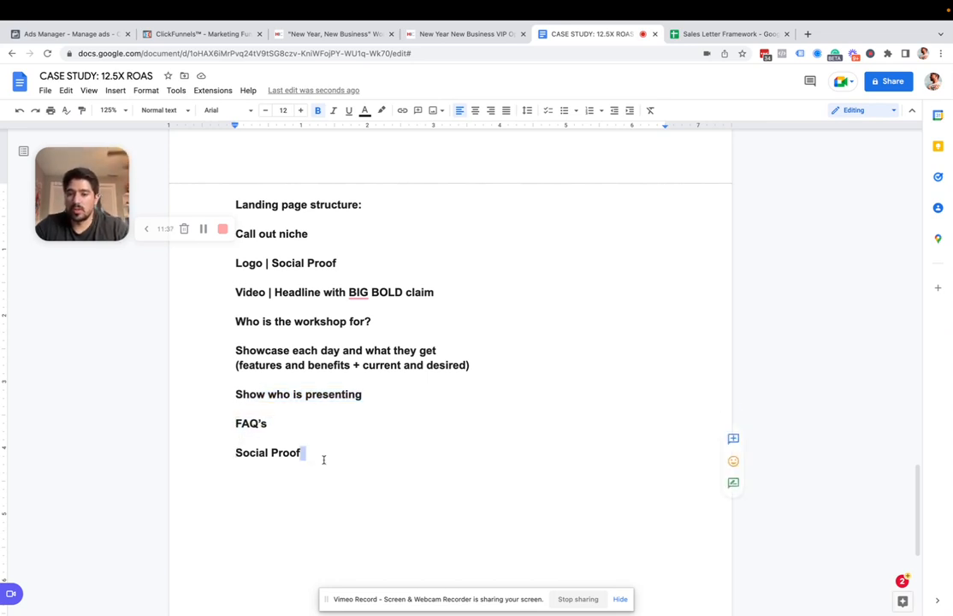
{"action": "type", "text": "("}
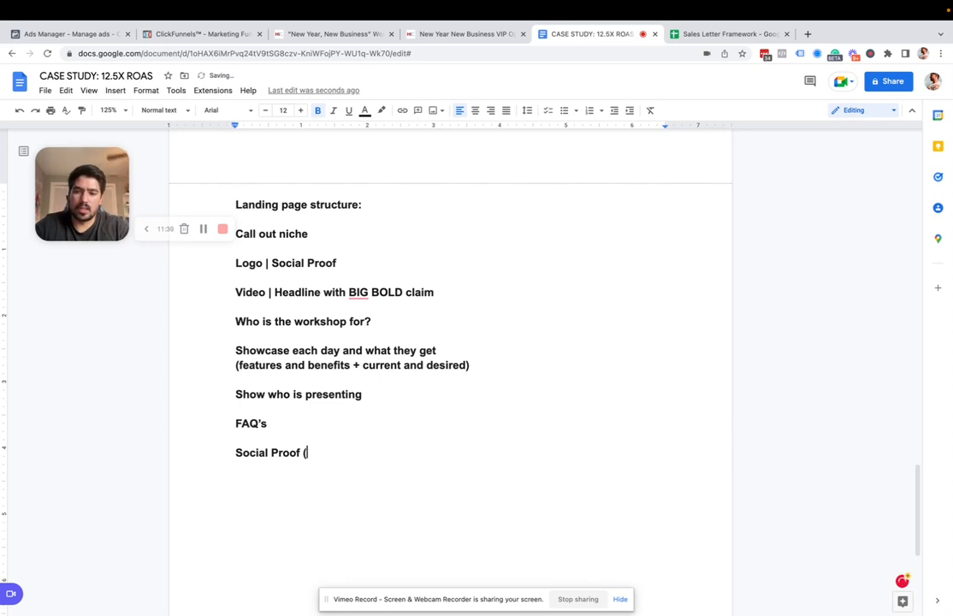
{"action": "type", "text": "client testi"}
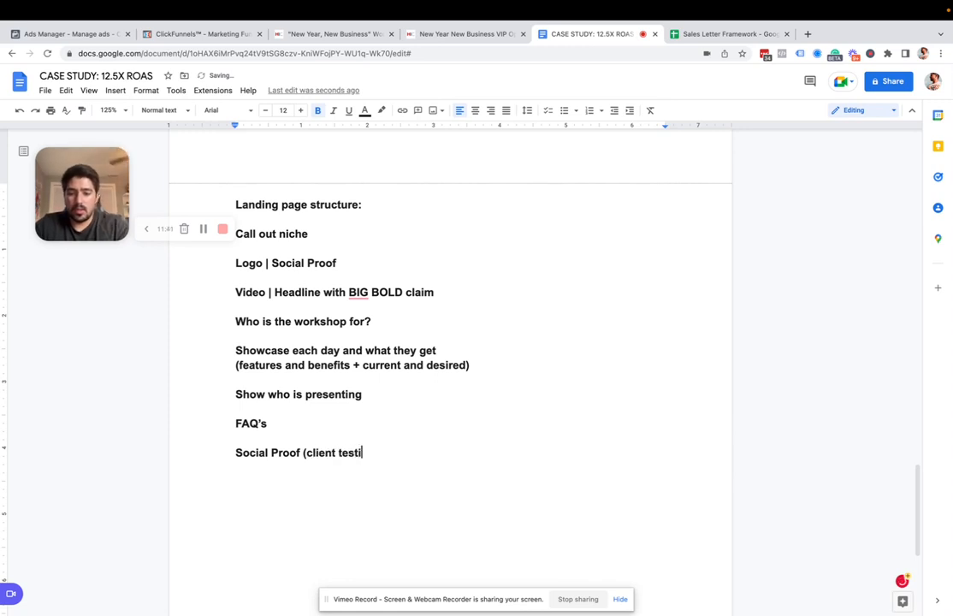
{"action": "type", "text": "monials)"}
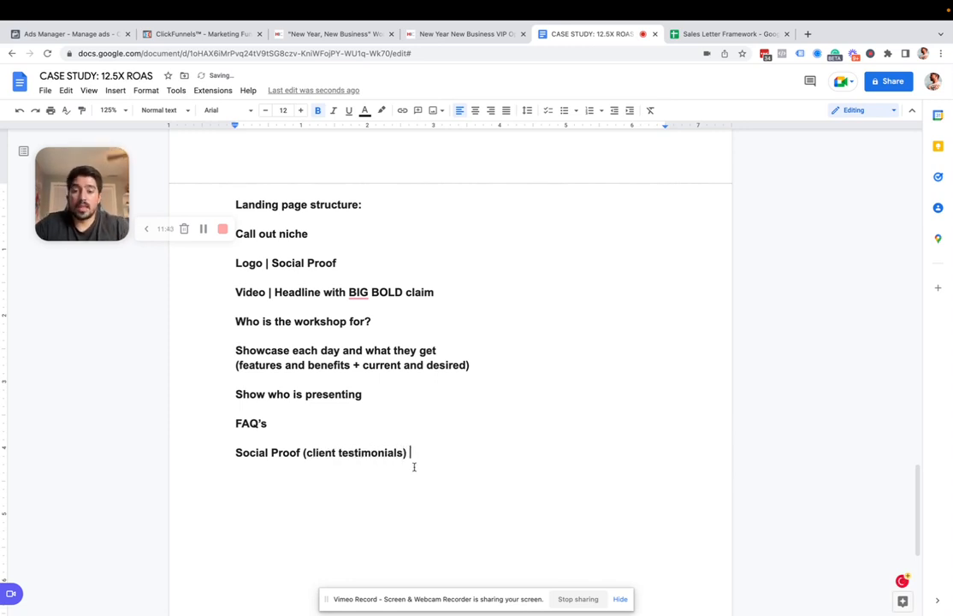
{"action": "scroll", "coordinate": [368, 378], "scroll_direction": "up", "scroll_amount": 15}
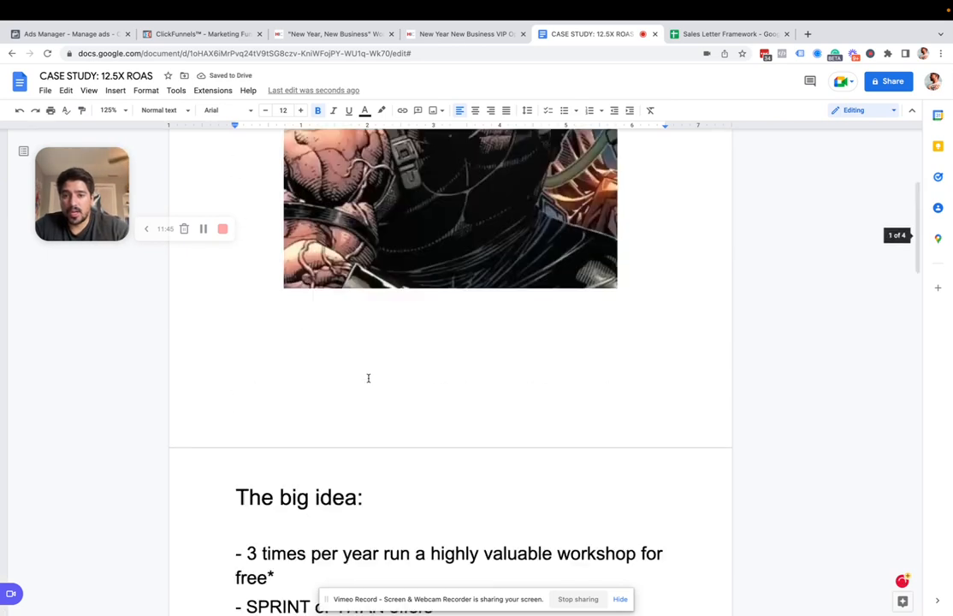
{"action": "scroll", "coordinate": [368, 378], "scroll_direction": "up", "scroll_amount": 5}
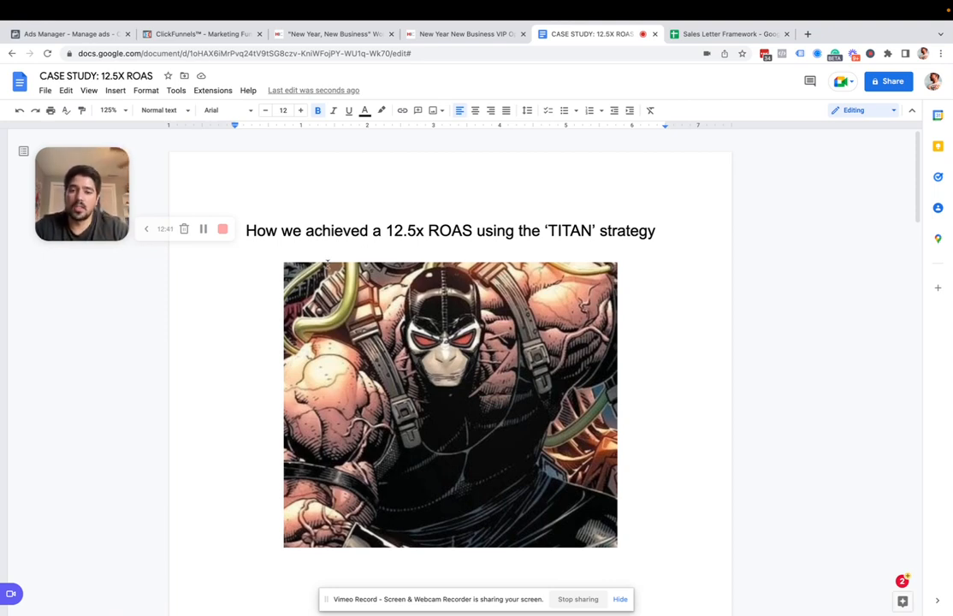
{"action": "scroll", "coordinate": [320, 342], "scroll_direction": "down", "scroll_amount": 10}
{"action": "scroll", "coordinate": [319, 385], "scroll_direction": "down", "scroll_amount": 10}
{"action": "scroll", "coordinate": [320, 425], "scroll_direction": "down", "scroll_amount": 5}
{"action": "scroll", "coordinate": [320, 425], "scroll_direction": "up", "scroll_amount": 2}
Add the contact email on a new line below Social Proof, underlined and in larger text
{"action": "left_click", "coordinate": [453, 283]}
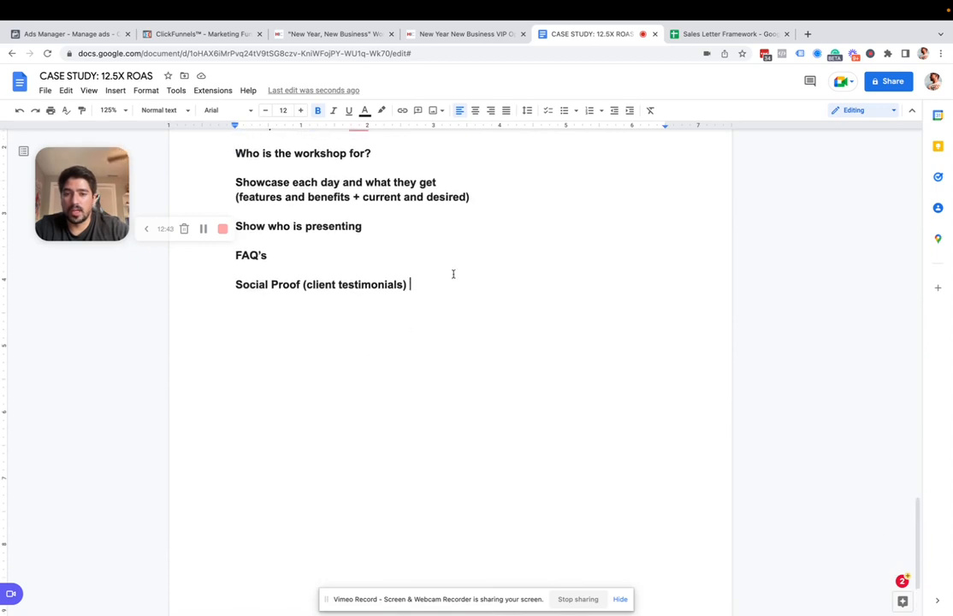
{"action": "key", "text": "Return"}
{"action": "key", "text": "Return"}
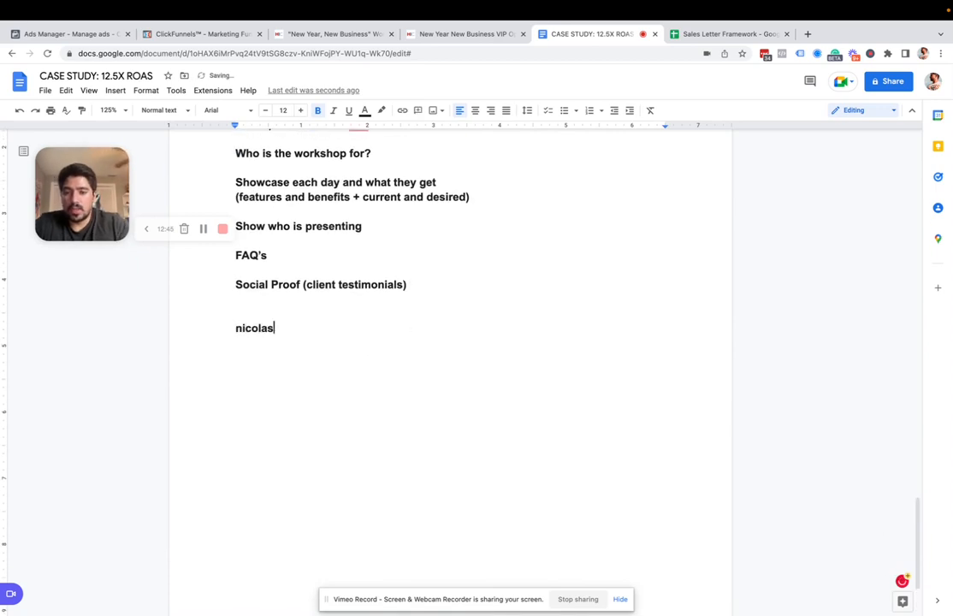
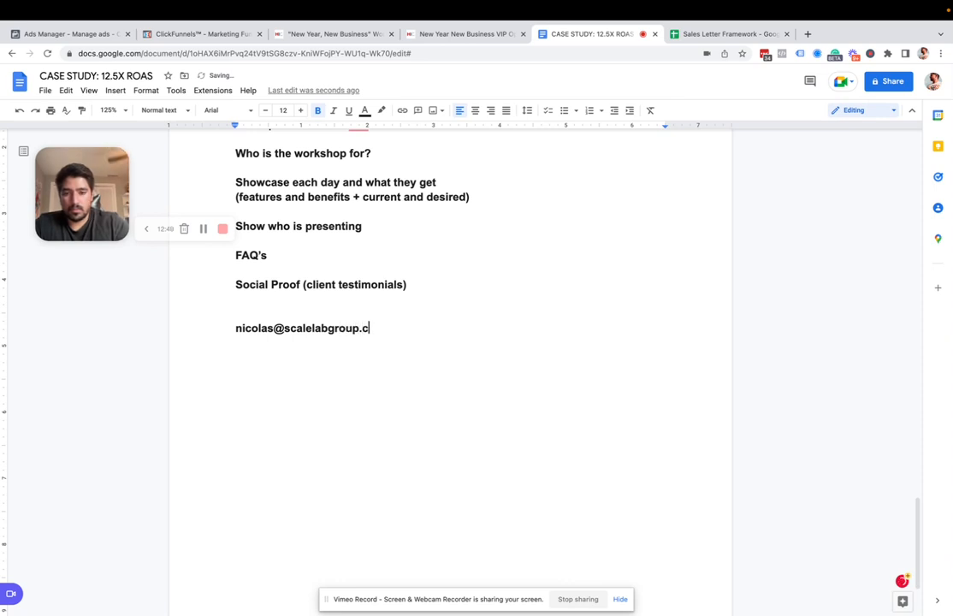
{"action": "triple_click", "coordinate": [341, 328]}
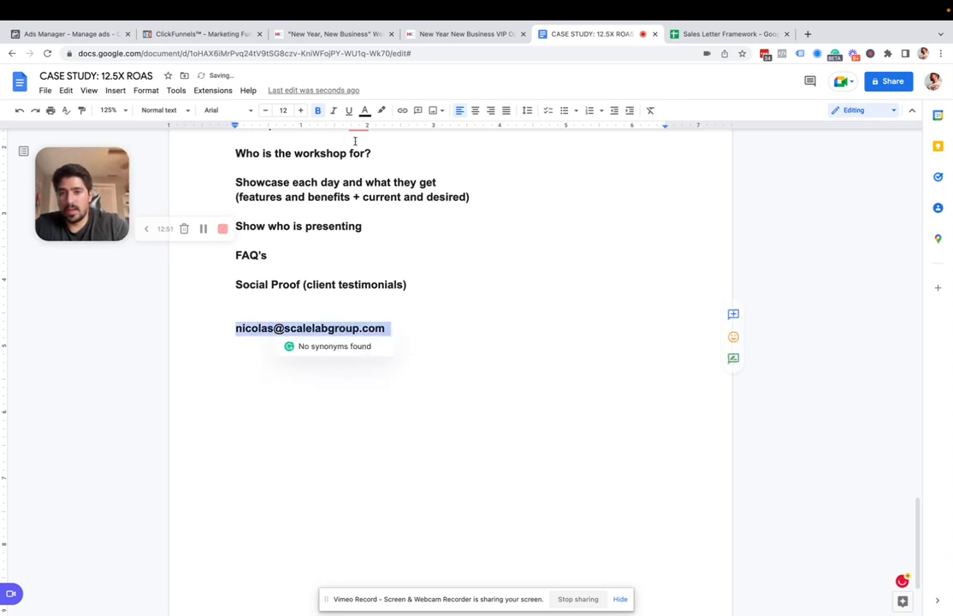
{"action": "key", "text": "ctrl+u"}
{"action": "key", "text": "ctrl+shift+period"}
{"action": "key", "text": "ctrl+shift+period"}
{"action": "key", "text": "ctrl+shift+period"}
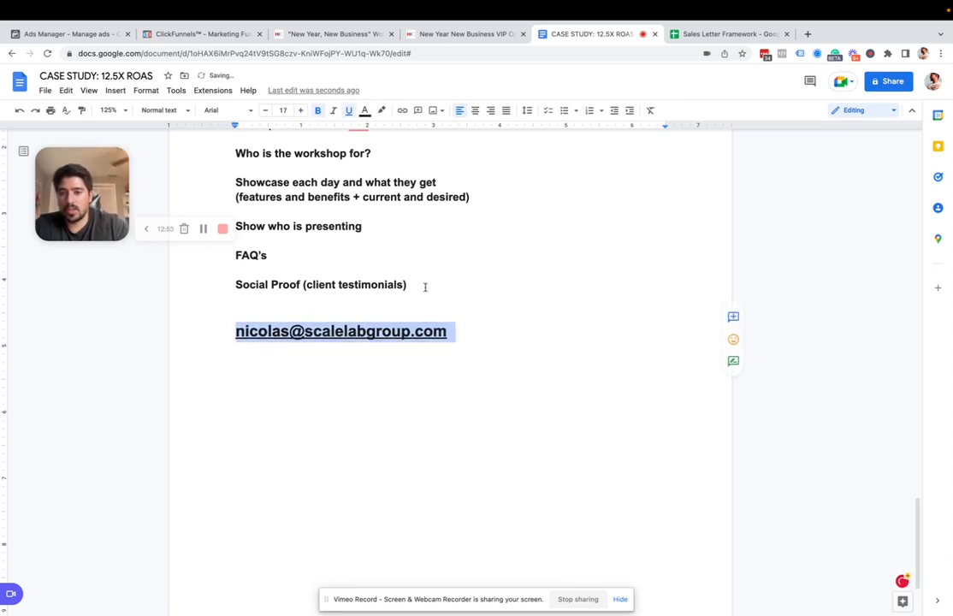
Add a 'SUBJECT: TITAN' line below the email
{"action": "left_click", "coordinate": [454, 331]}
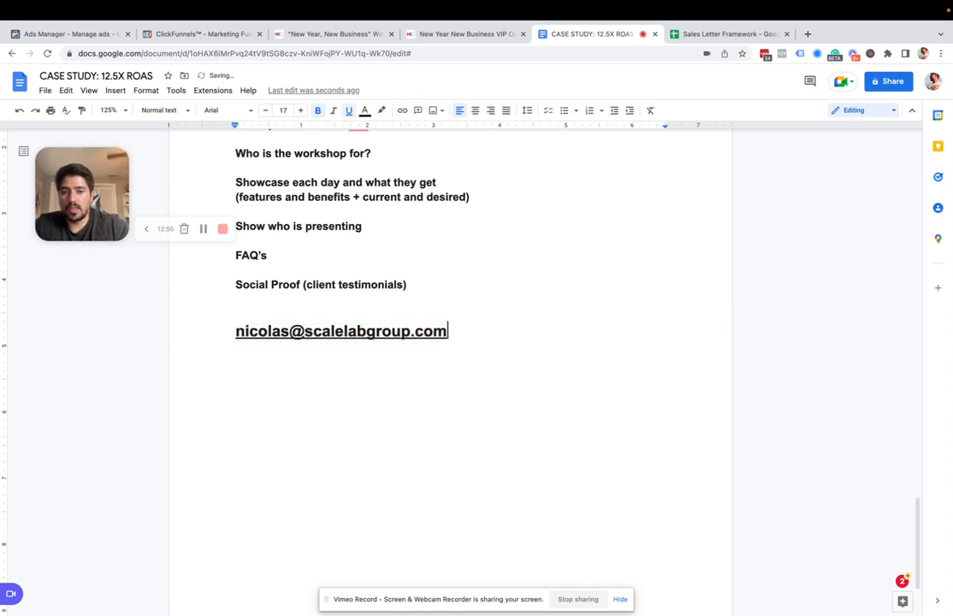
{"action": "key", "text": "Return"}
{"action": "key", "text": "Return"}
{"action": "type", "text": "SUBJECT"}
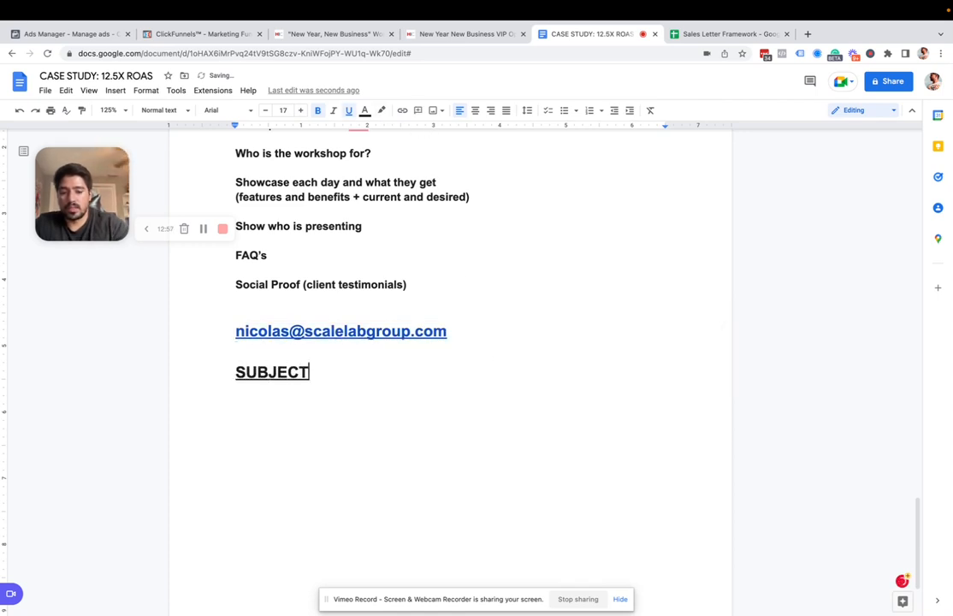
{"action": "type", "text": ": W"}
{"action": "key", "text": "BackSpace"}
{"action": "type", "text": "T"}
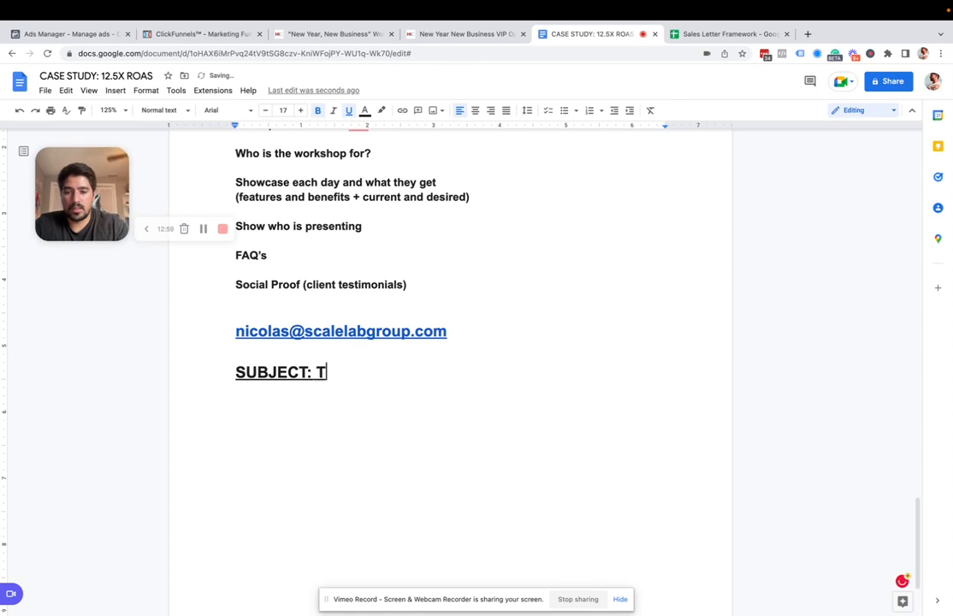
{"action": "type", "text": "ITAN"}
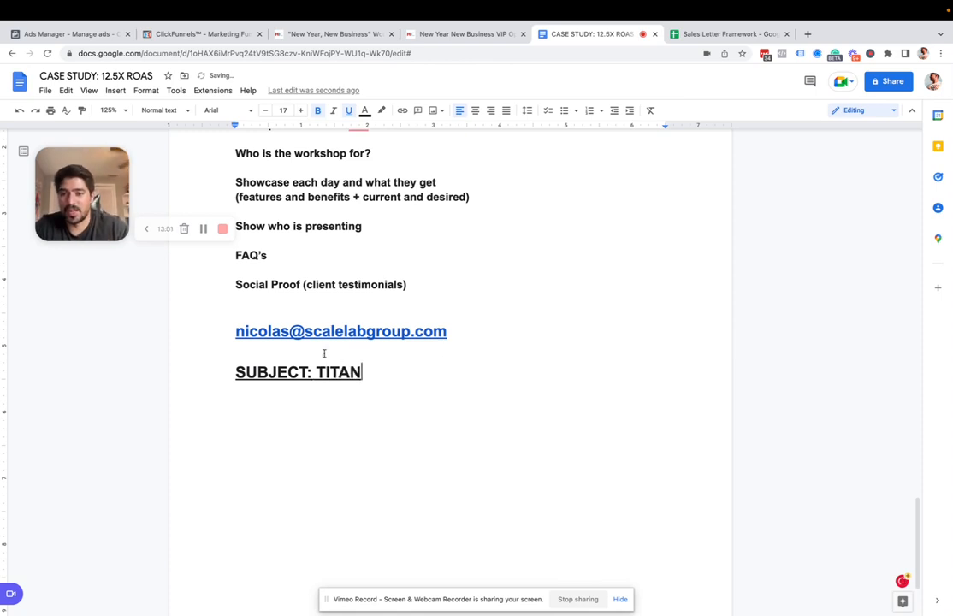